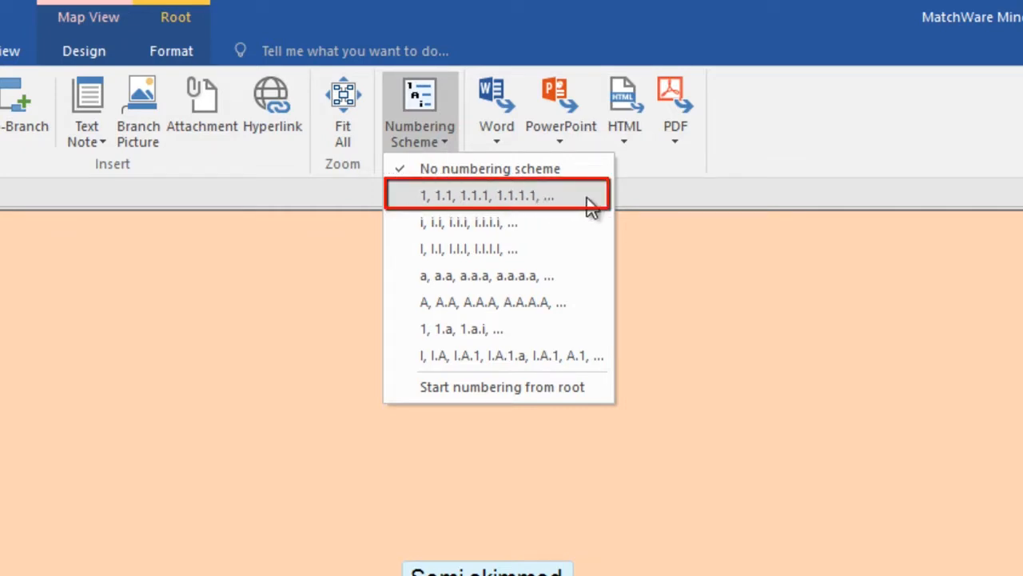
Apply the 1, 1.1, 1.1.1, 1.1.1.1 numbering scheme and move the Milk branch above Tea as the first main branch.
click(560, 182)
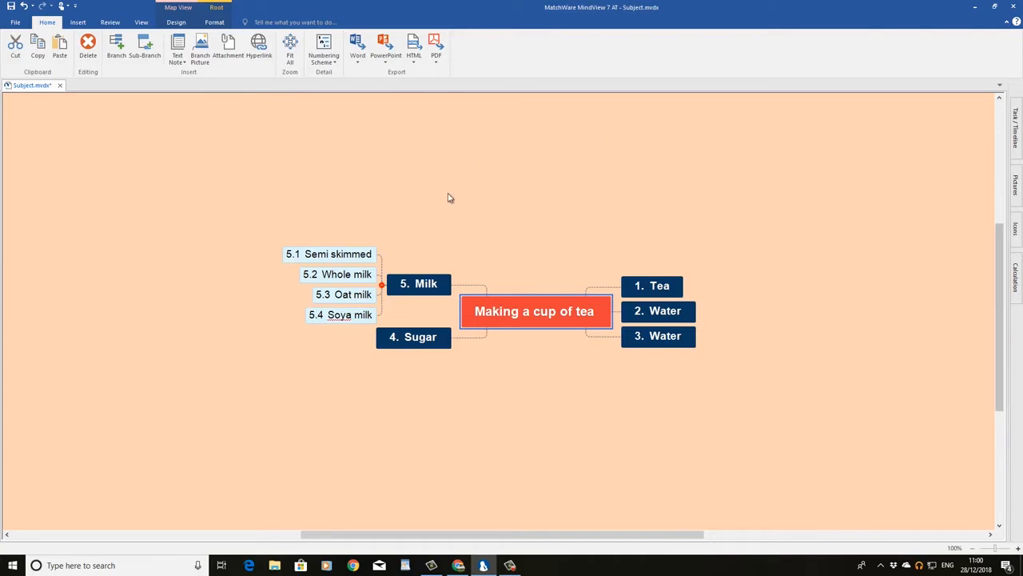
drag(426, 285, 561, 274)
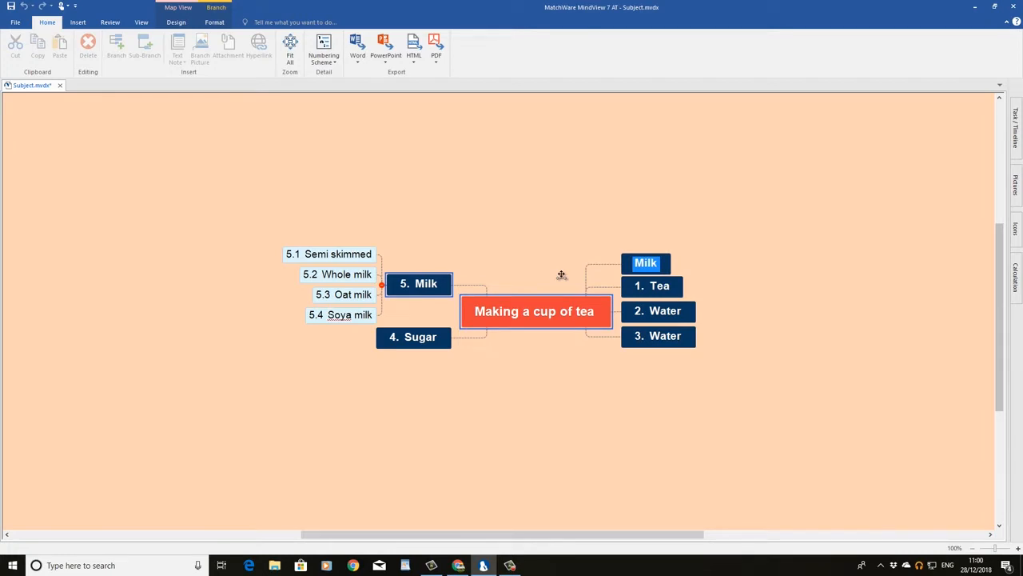
drag(561, 275, 654, 253)
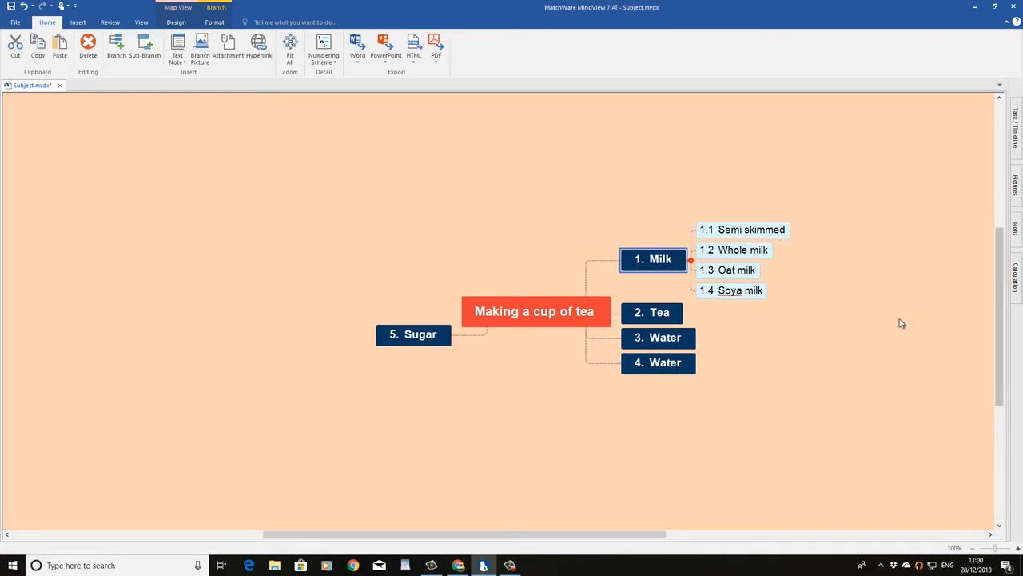
Move the Soya milk sub-branch from Milk to Tea and back to the end of the Milk branch.
click(743, 293)
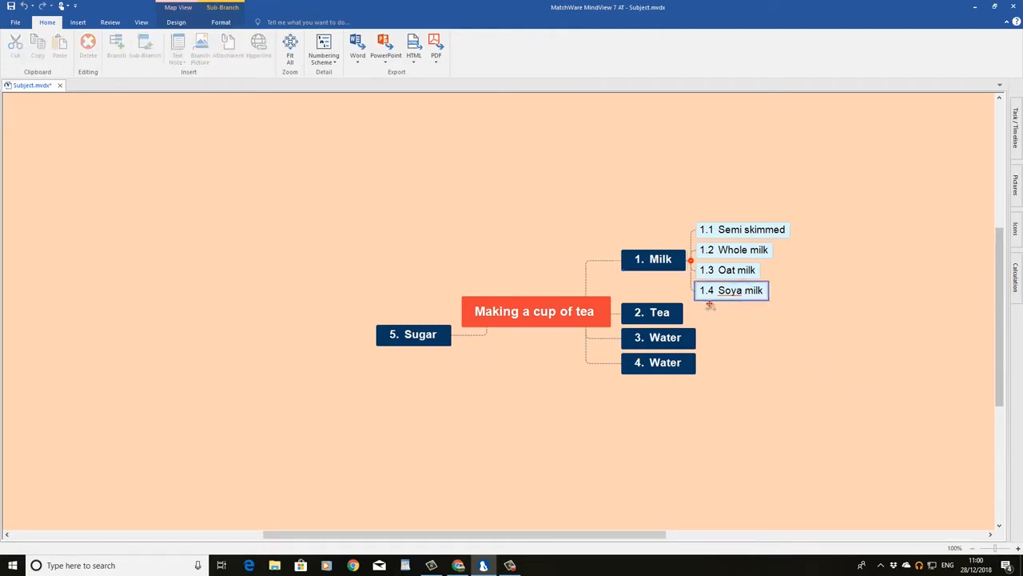
drag(697, 308, 657, 314)
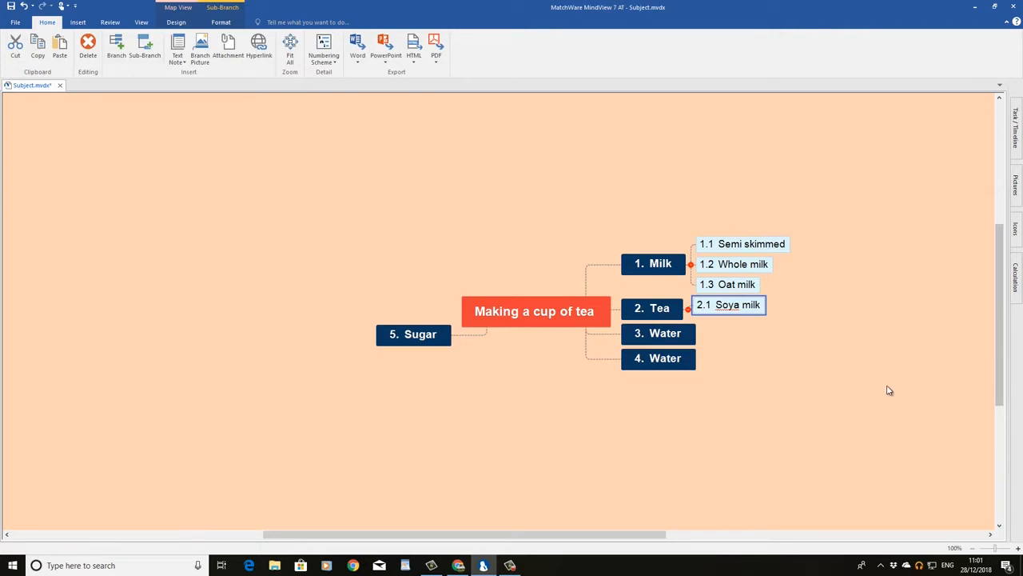
click(731, 306)
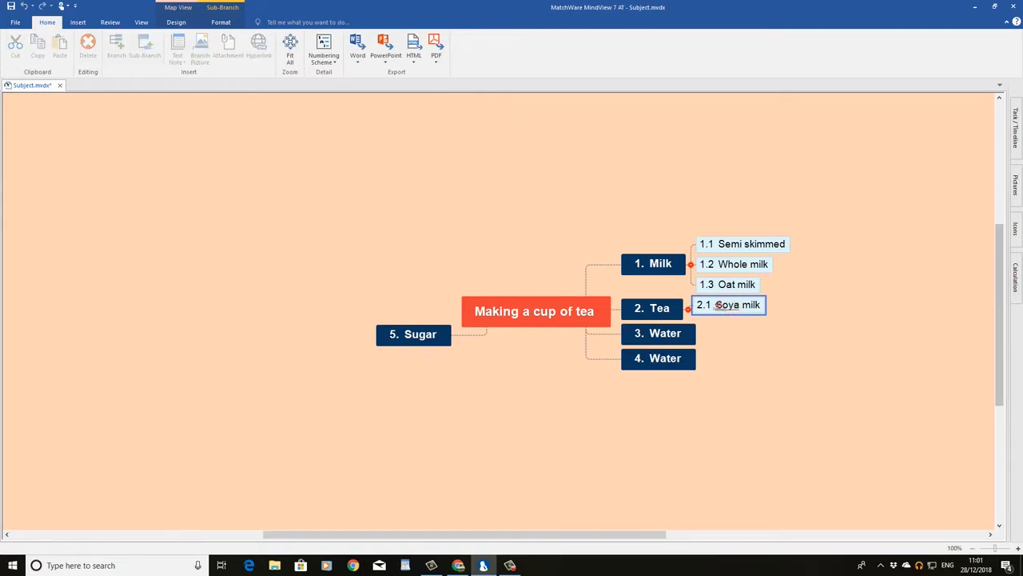
drag(716, 305, 684, 274)
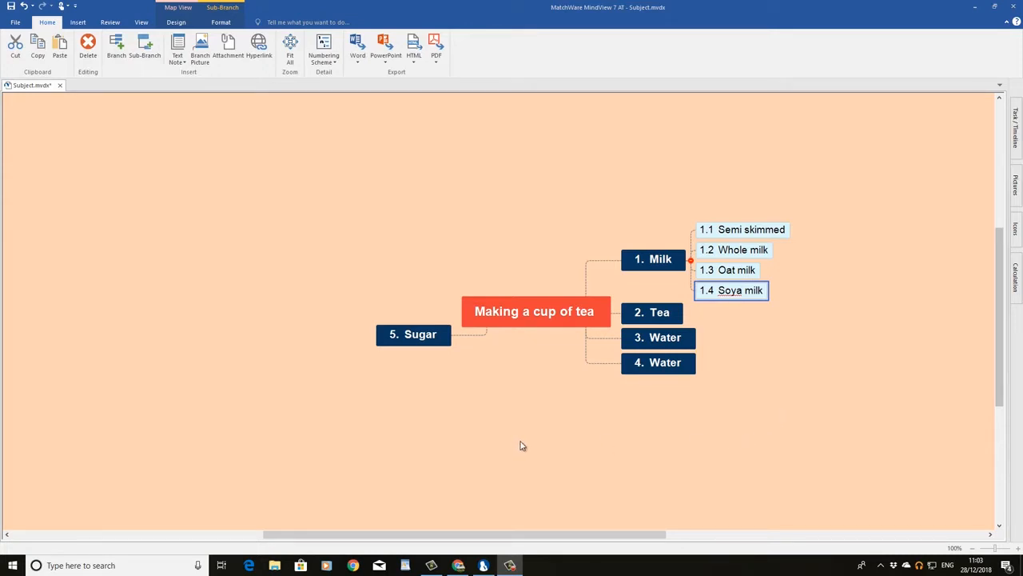
Add two main branches to the Making a cup of tea root, named Ingredients and Equipment.
click(512, 310)
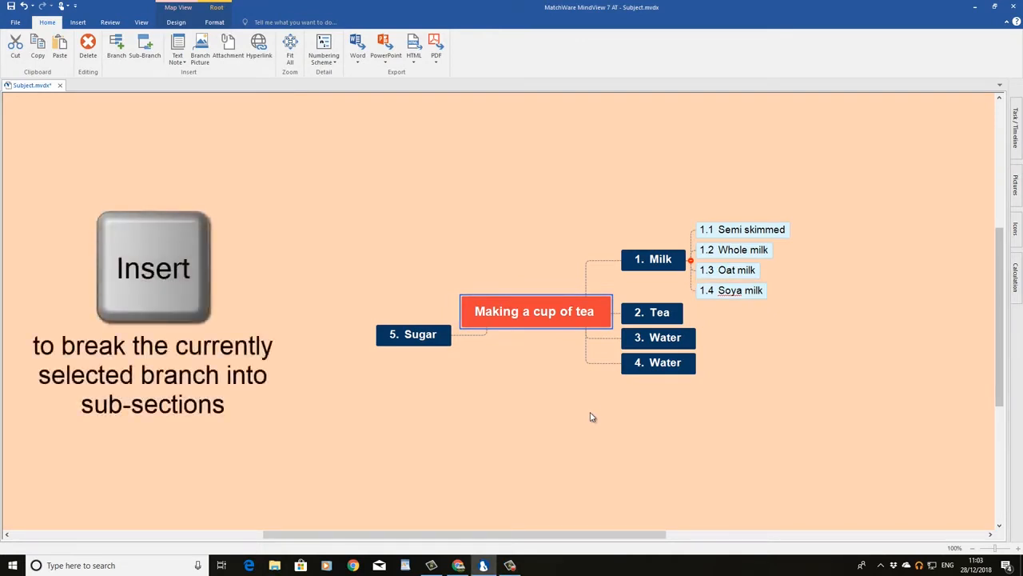
key(Insert)
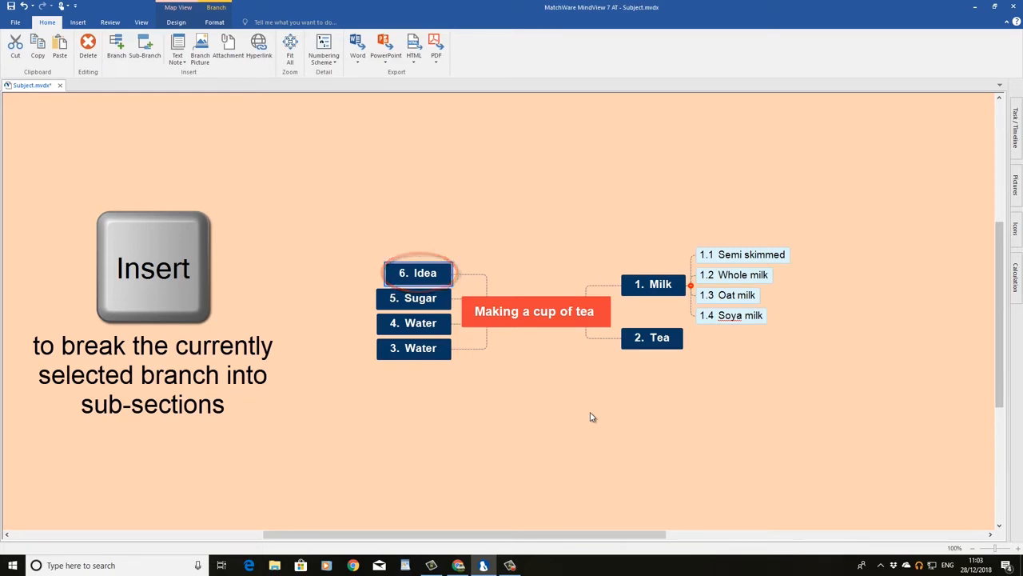
text(in)
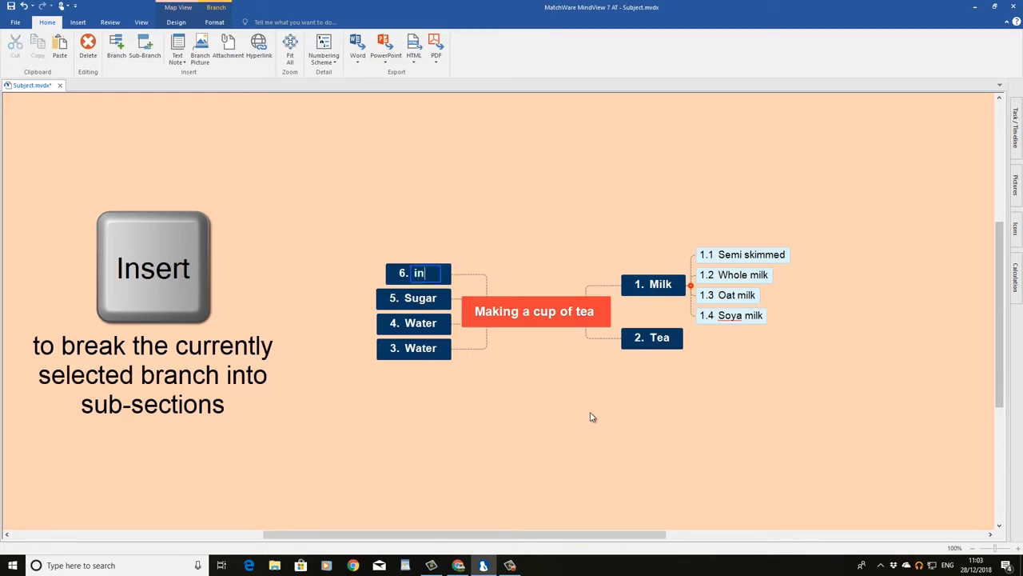
text(gredients)
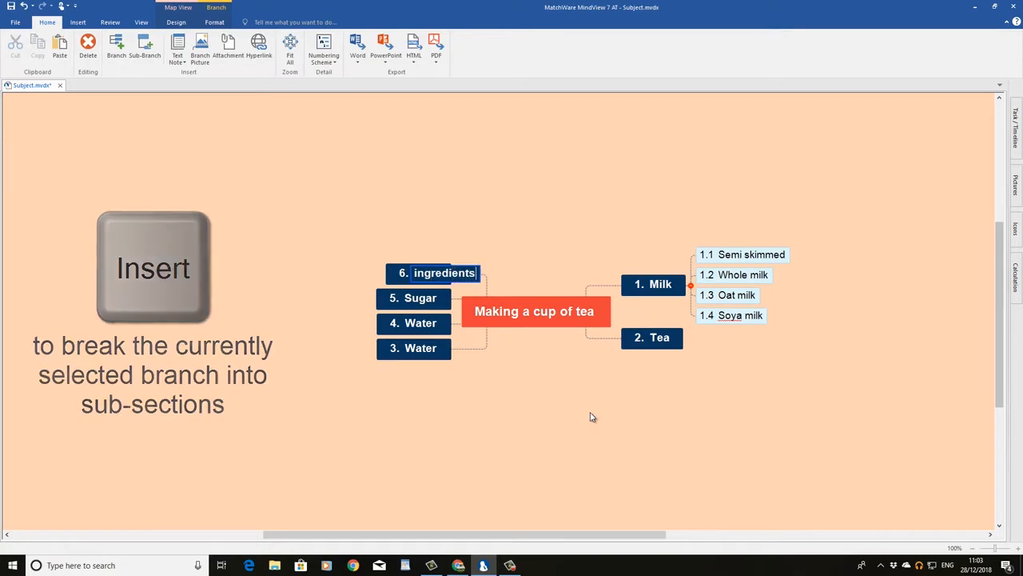
key(Return)
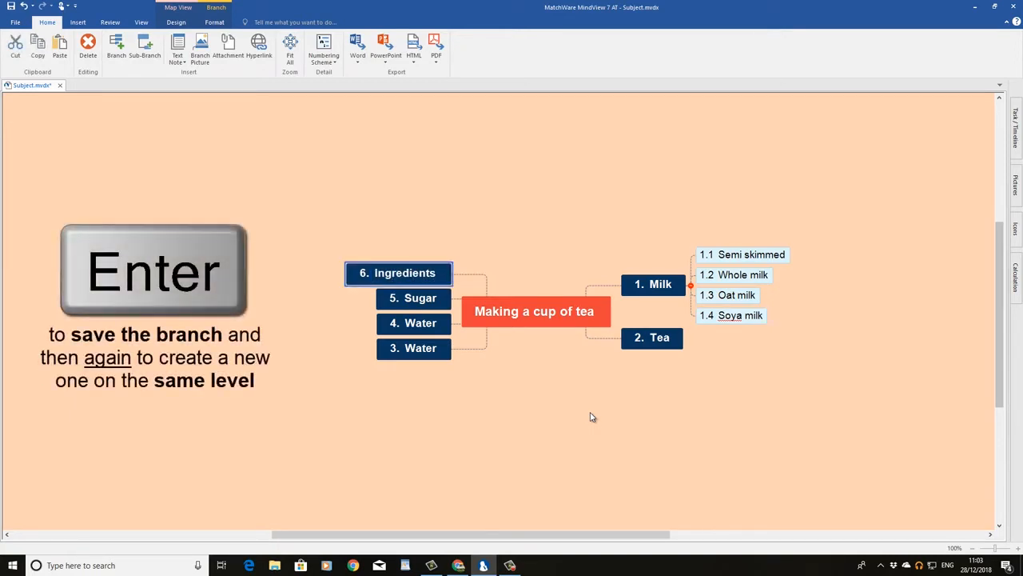
key(Return)
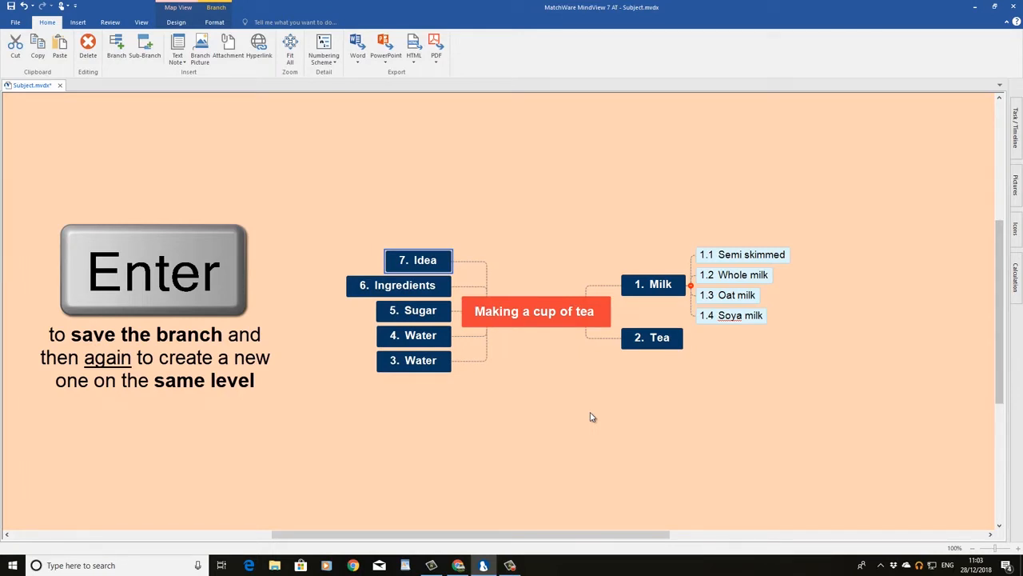
text(equipment)
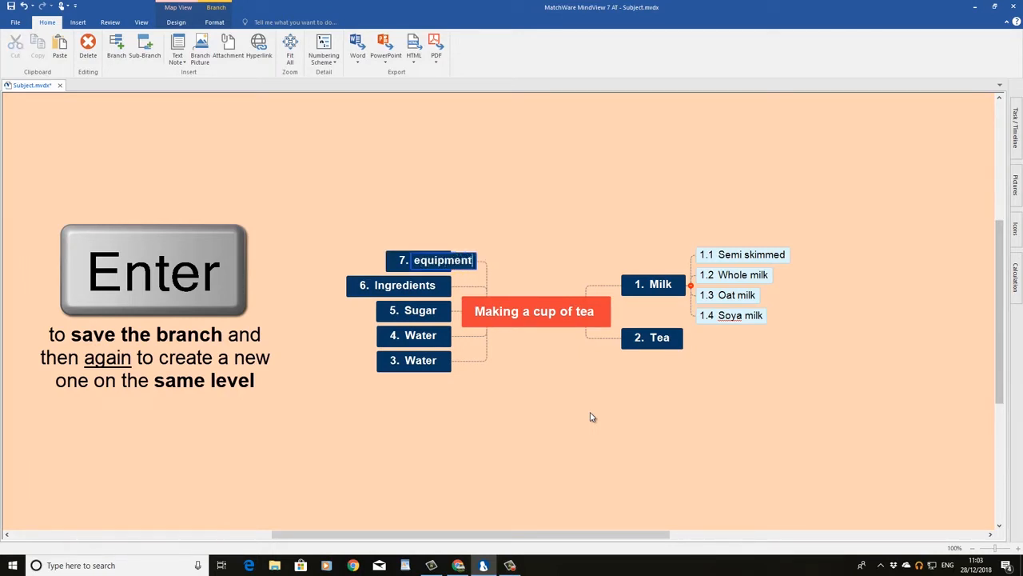
key(Return)
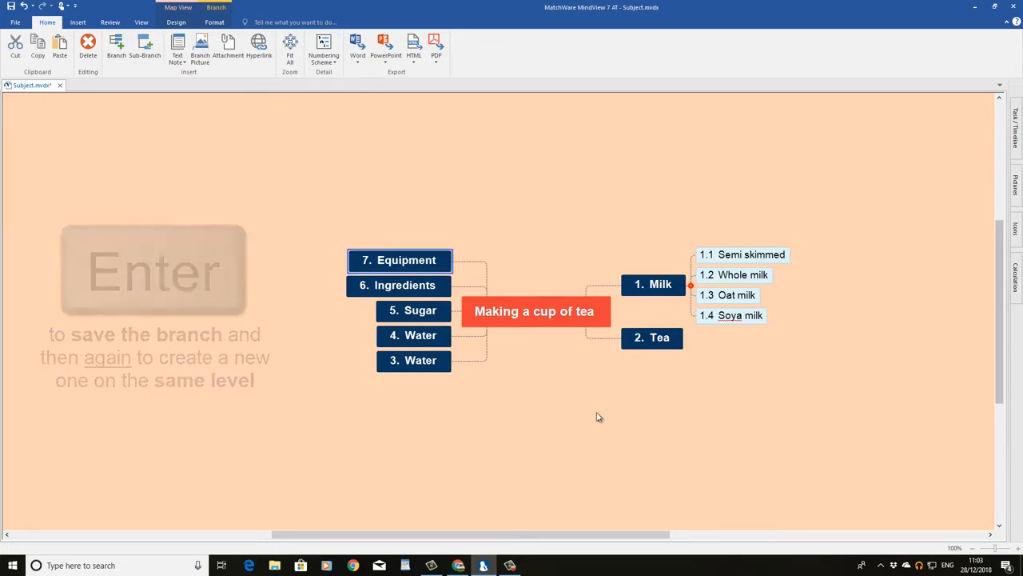
Move the Milk and Tea branches and one of the Water branches under Ingredients as sub-branches.
click(644, 289)
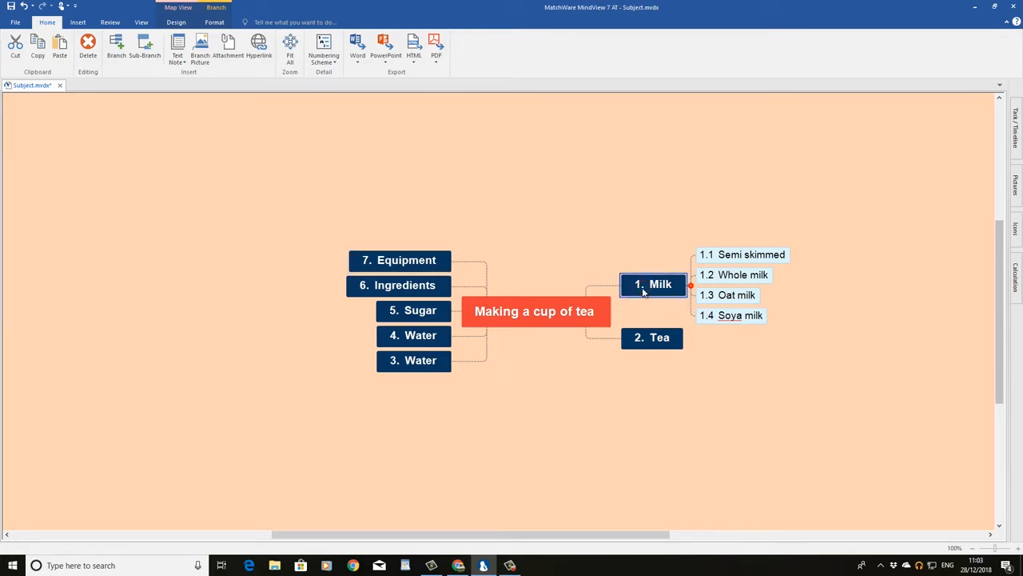
drag(644, 289, 328, 283)
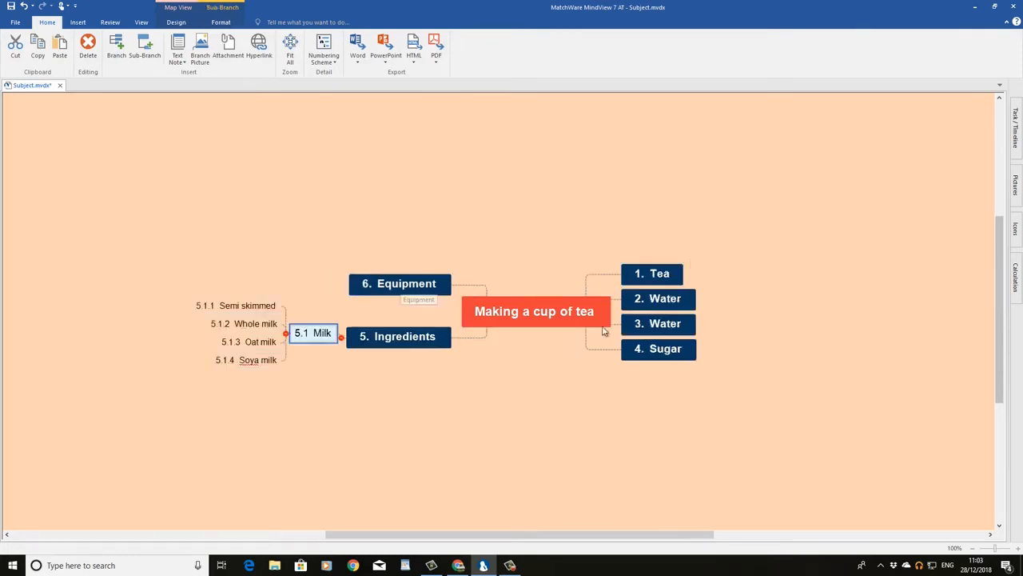
drag(662, 274, 407, 344)
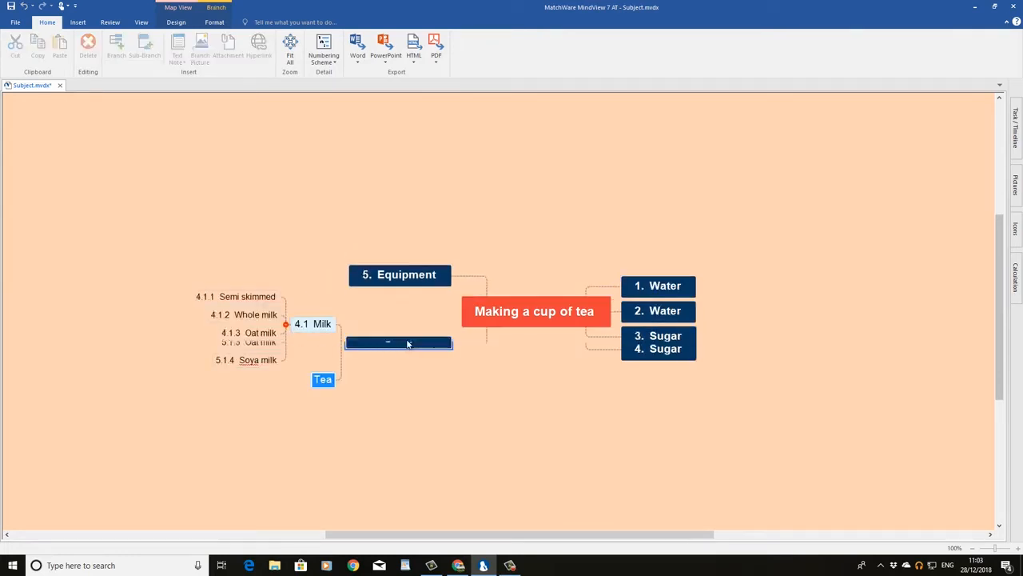
drag(667, 288, 413, 346)
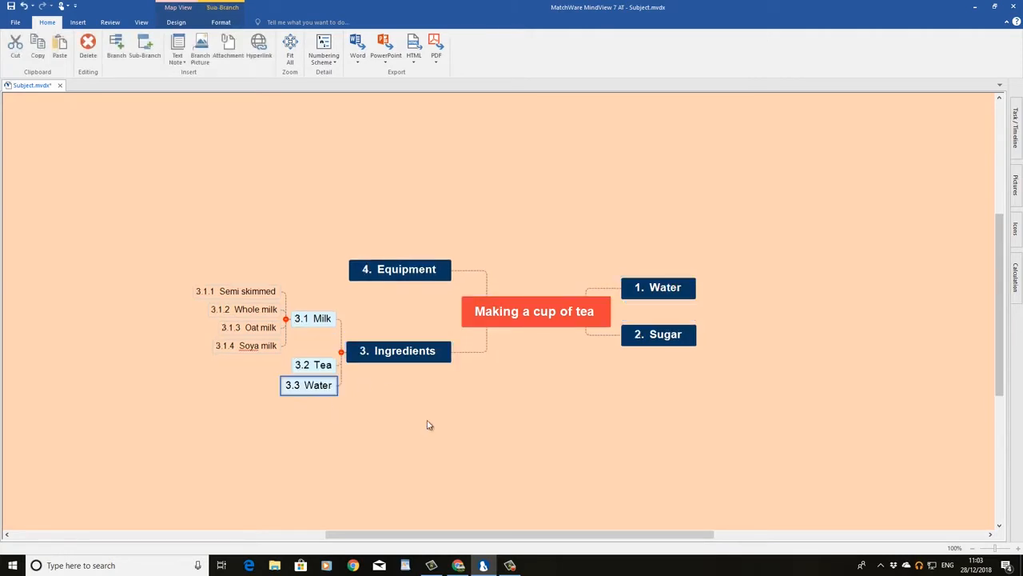
Delete the remaining duplicate Water main branch and move the Sugar branch under Ingredients.
click(674, 289)
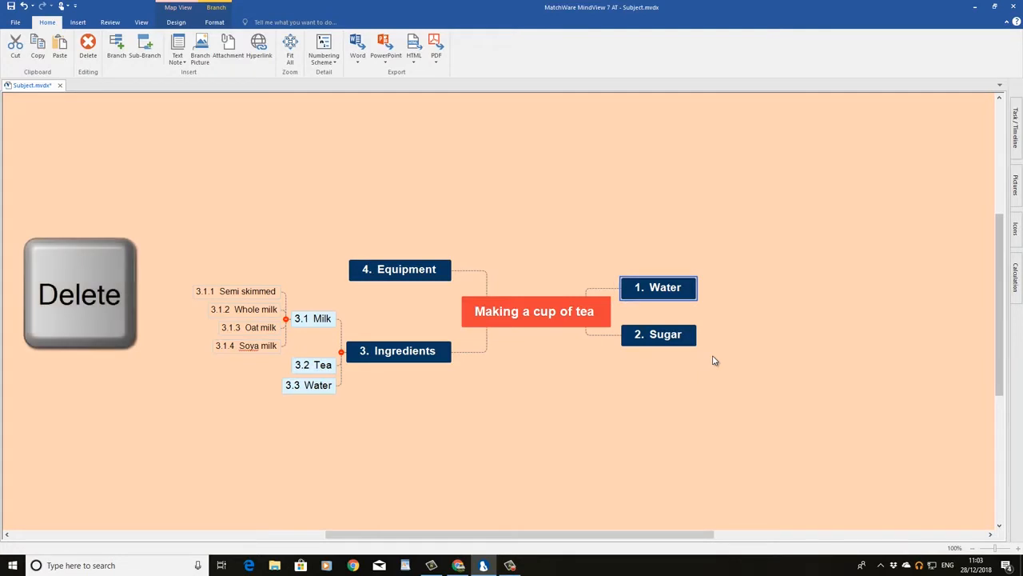
key(Delete)
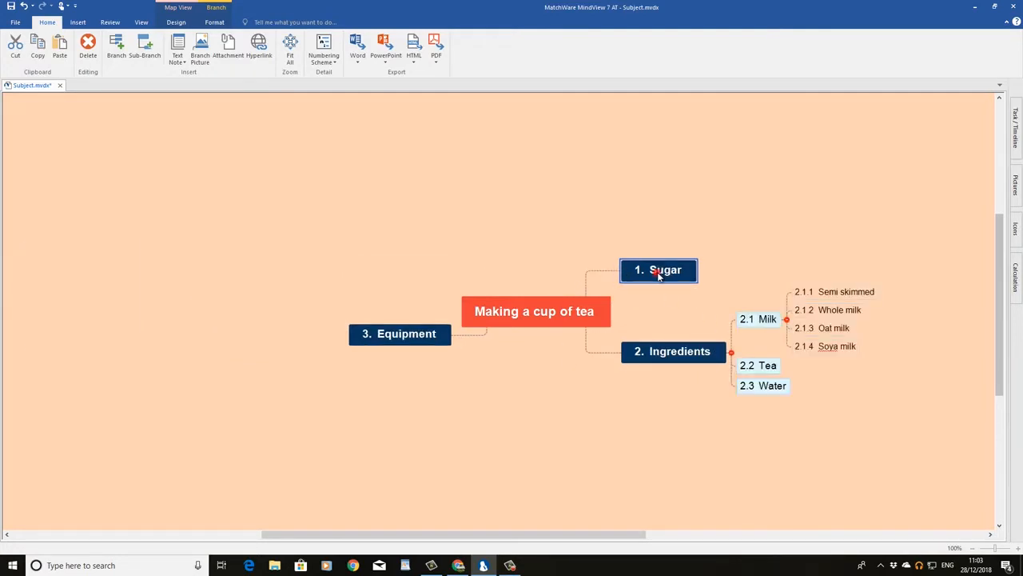
drag(657, 273, 681, 352)
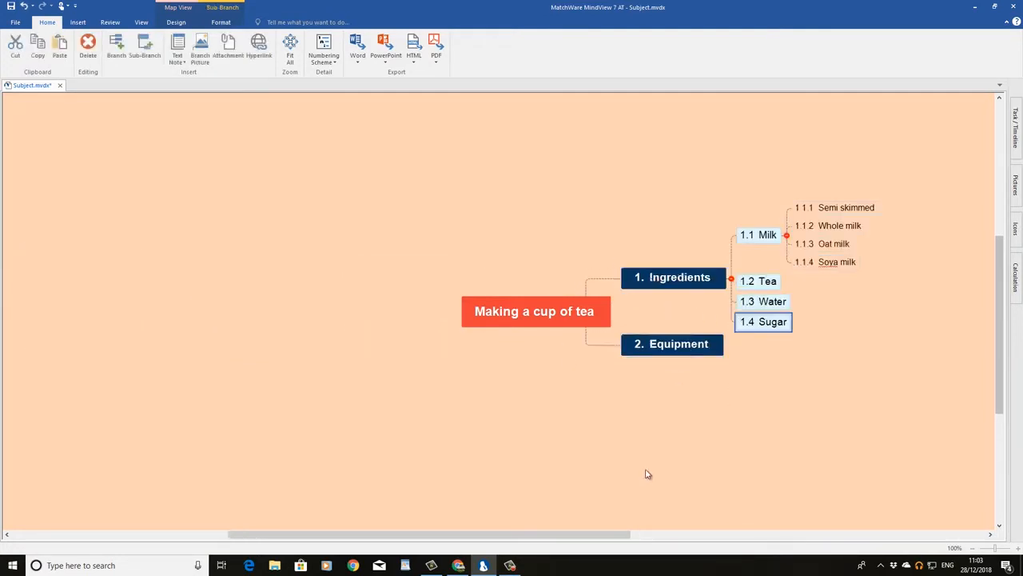
Add the sub-branches Cup, Kettle and Spoon to Equipment and move the Equipment branch above Ingredients.
click(676, 351)
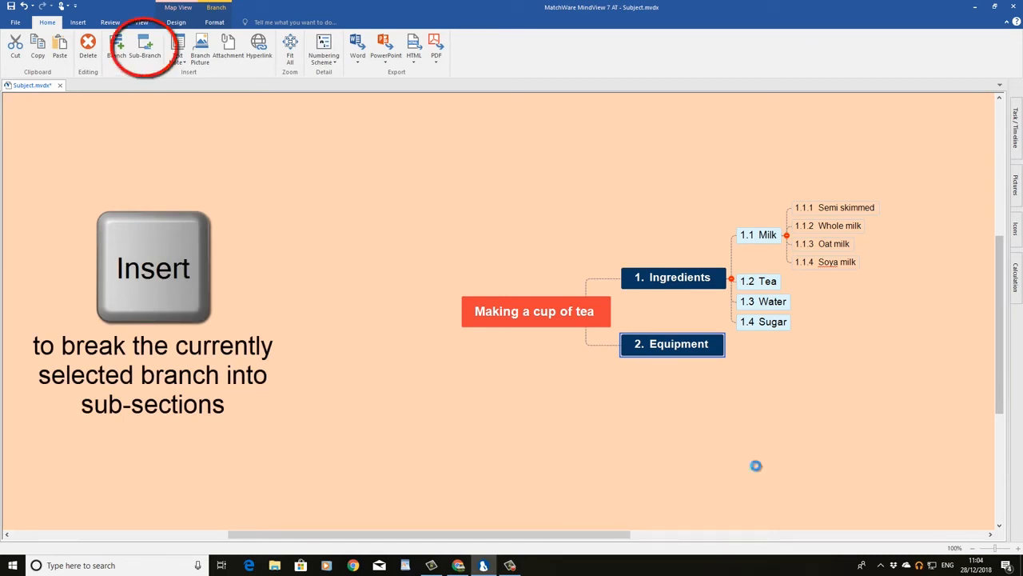
key(Insert)
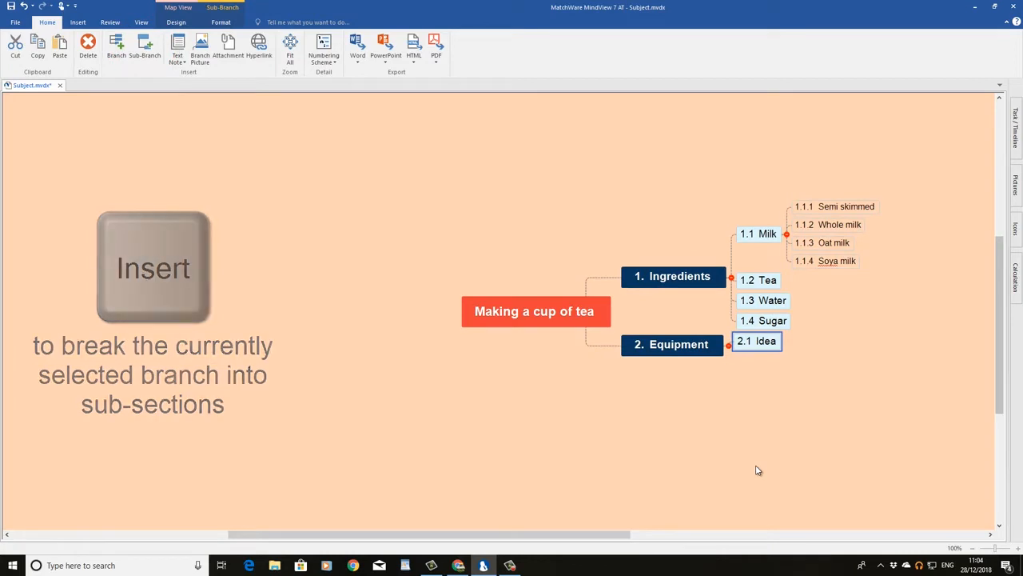
text(cup)
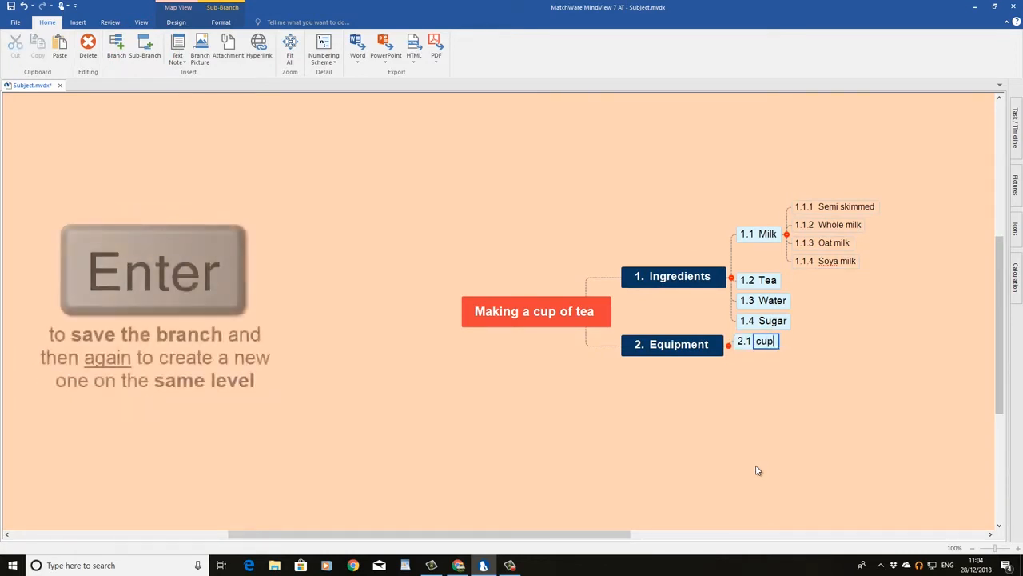
key(Return)
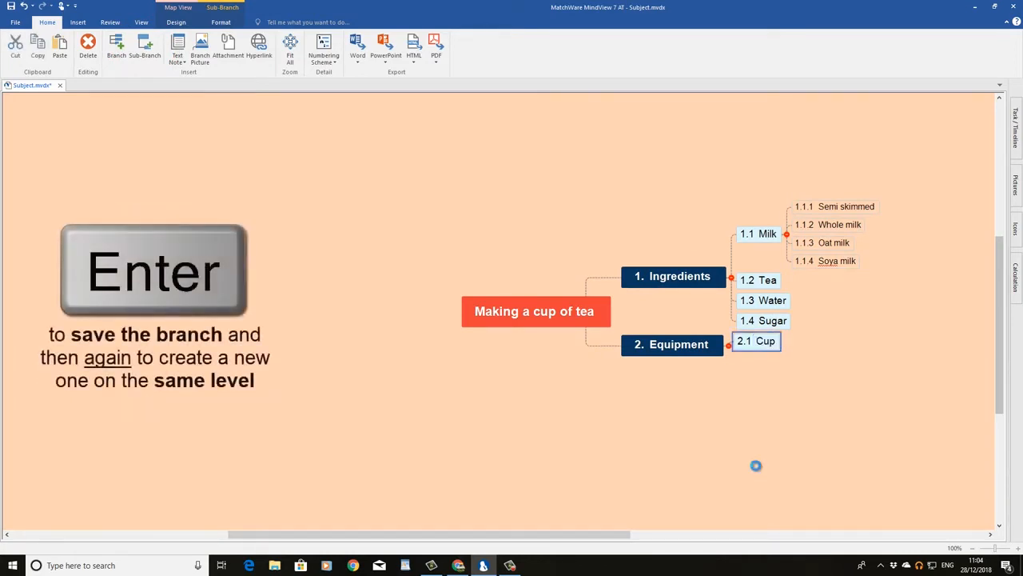
key(Return)
text(kettle)
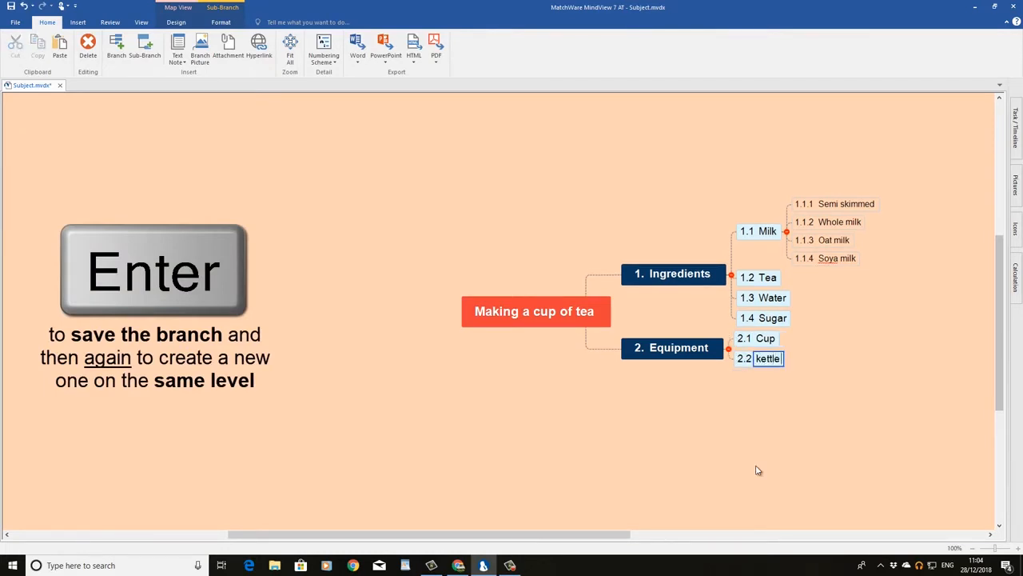
key(Return)
key(Return)
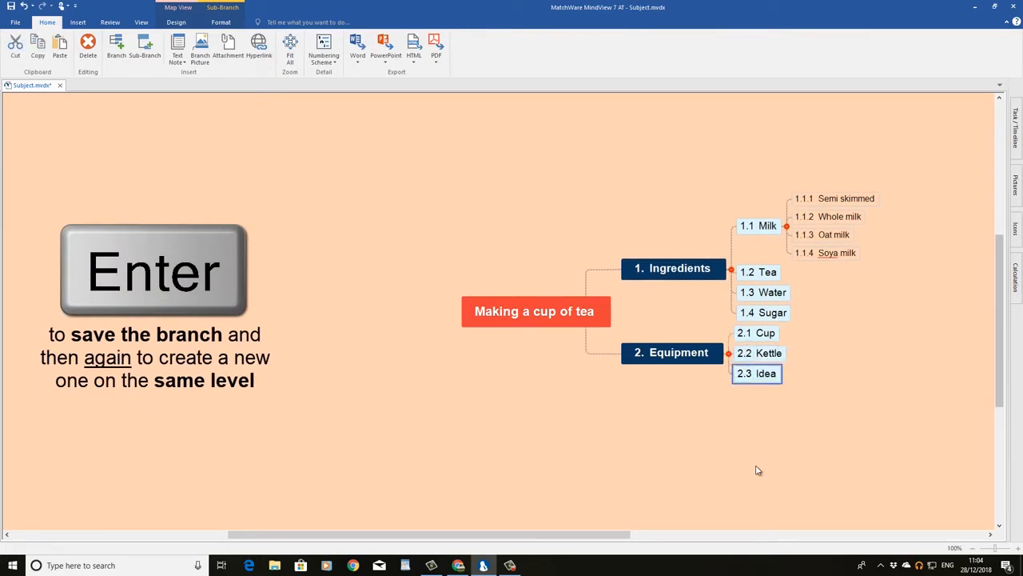
text(spoon)
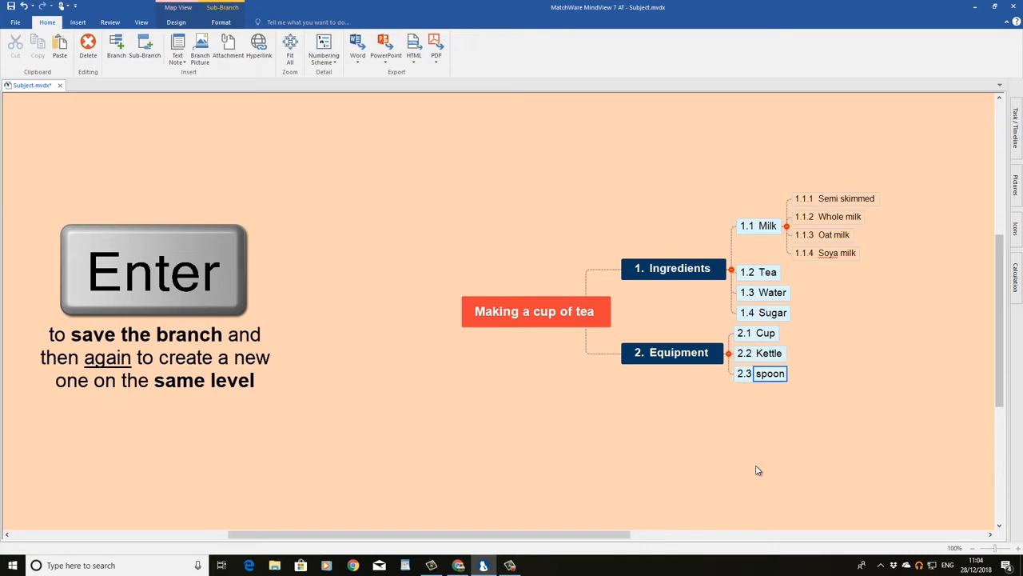
key(Return)
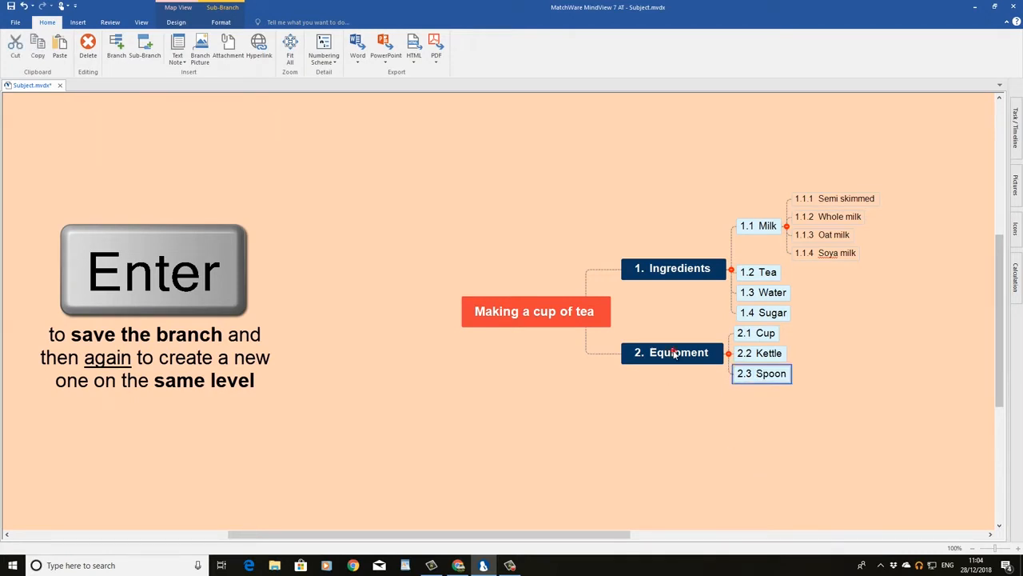
drag(674, 354, 664, 232)
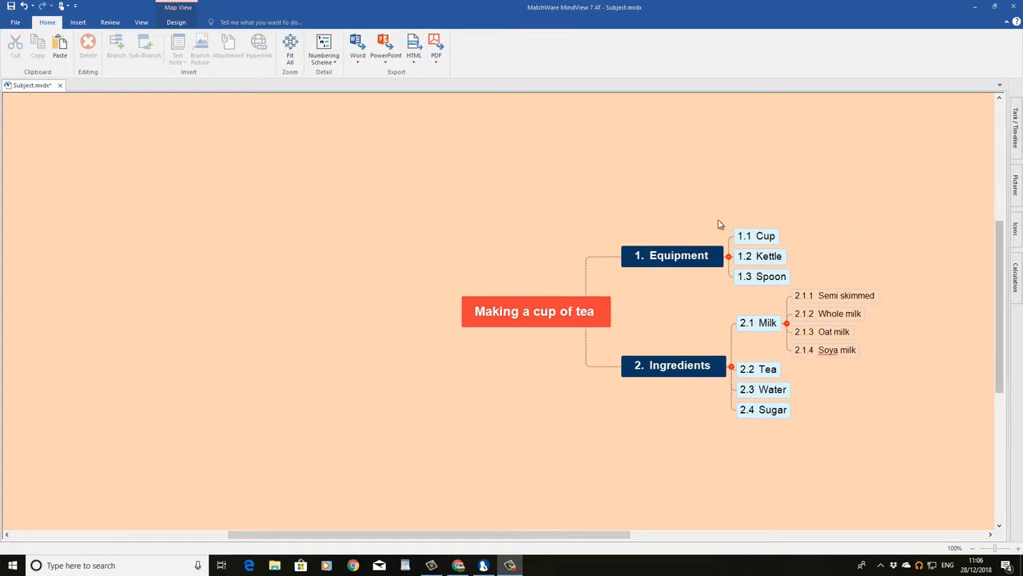
Record an audio note of about 6 seconds for the Cup sub-branch under Equipment.
click(765, 240)
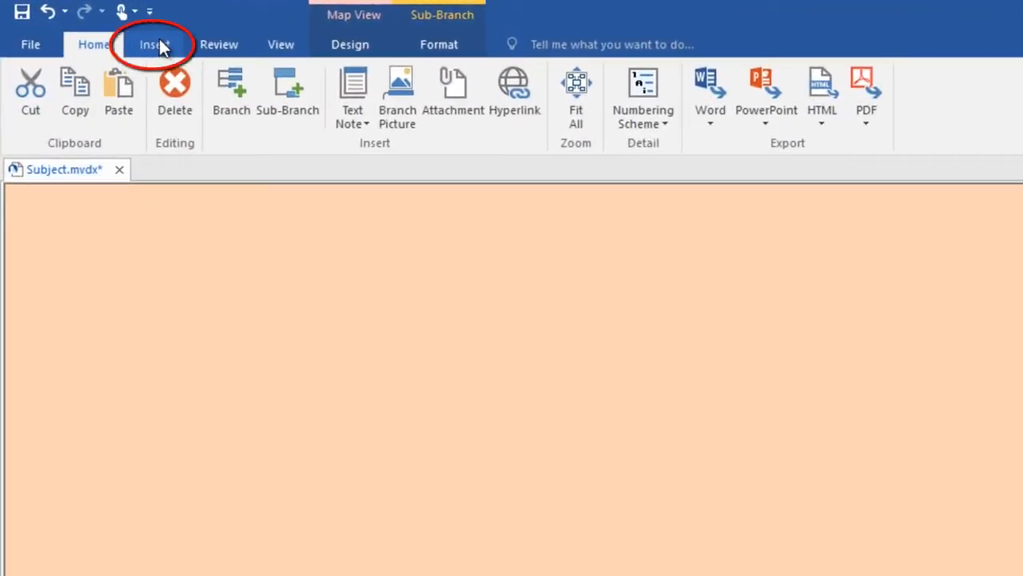
click(159, 41)
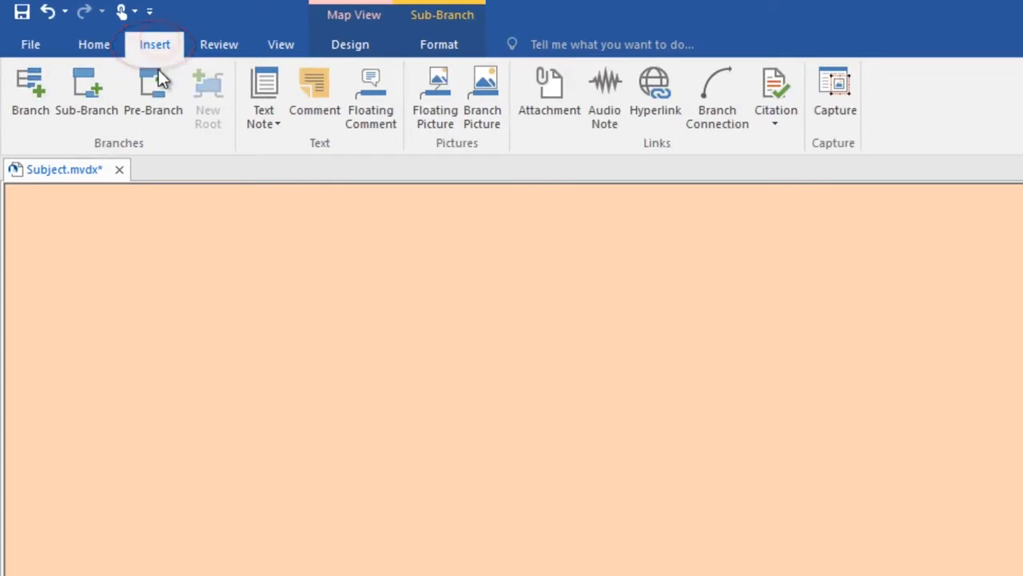
click(606, 83)
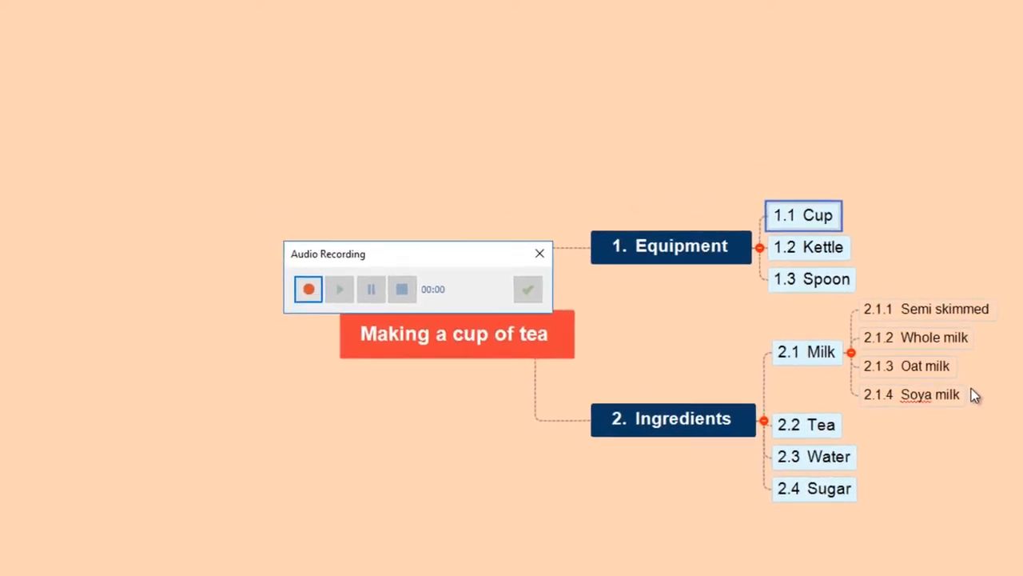
drag(413, 256, 424, 114)
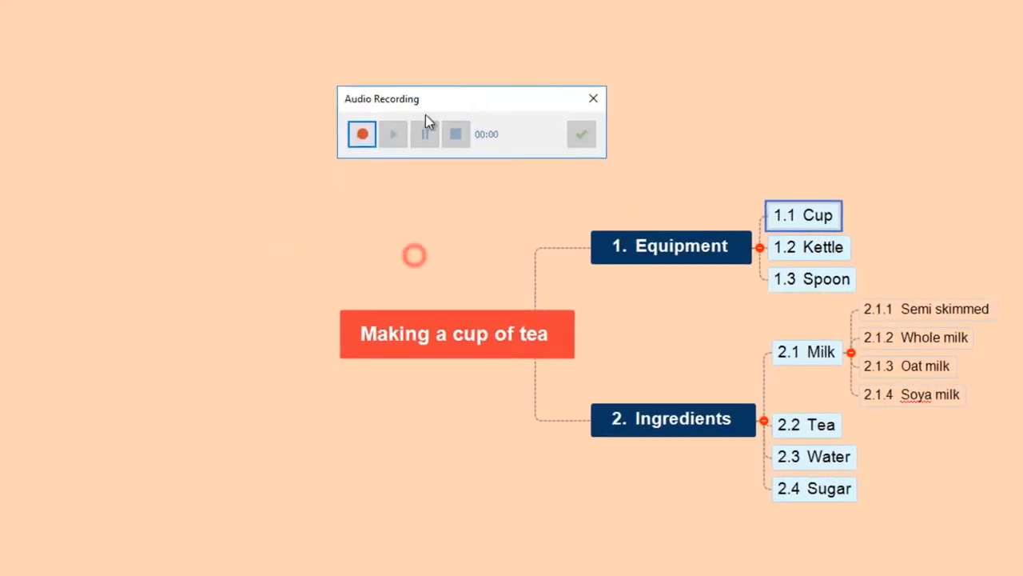
click(362, 135)
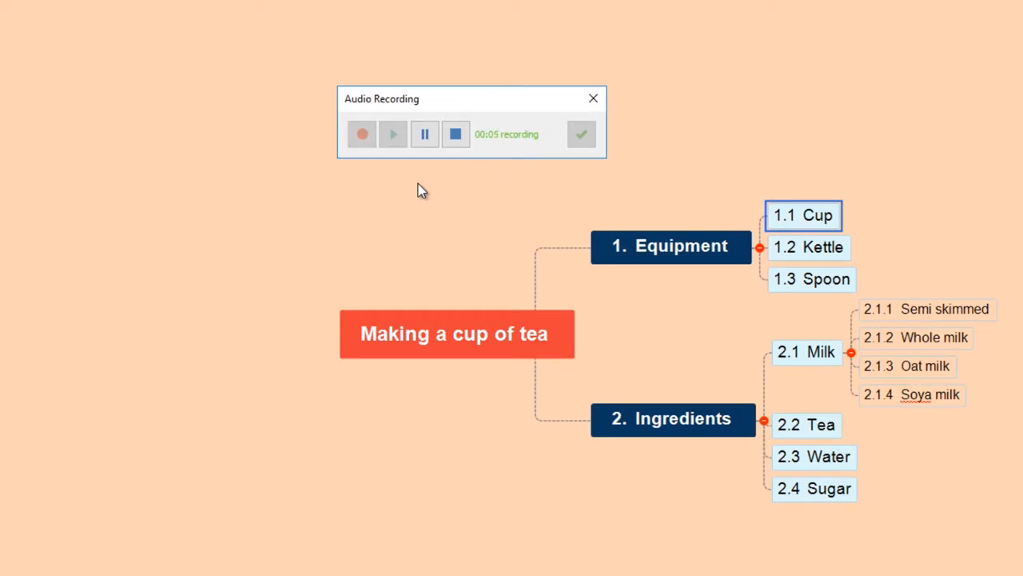
click(458, 138)
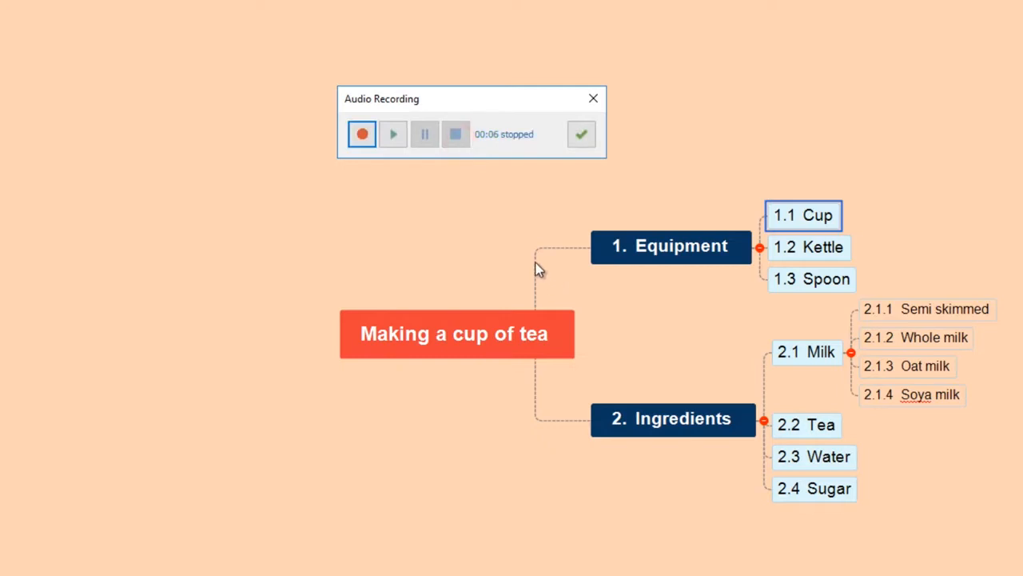
Accept the recording and save it as an MP3 file named 1 in the mind map test folder.
click(581, 136)
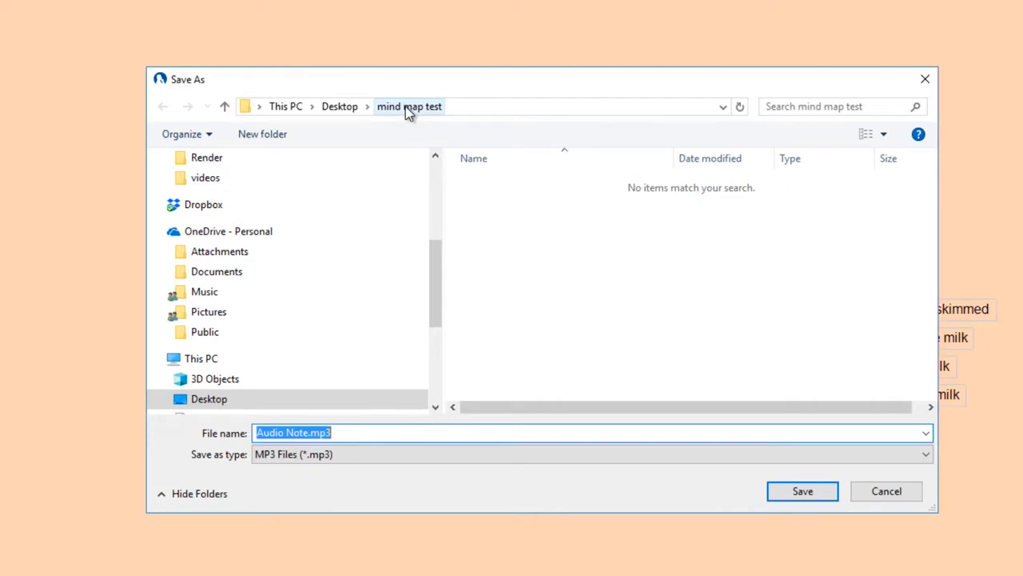
text(1)
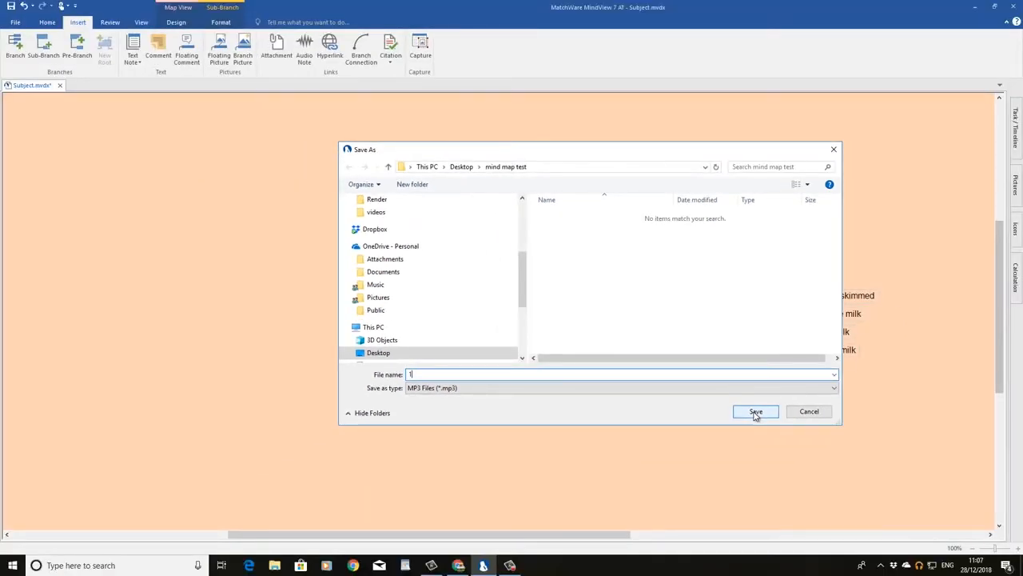
click(756, 413)
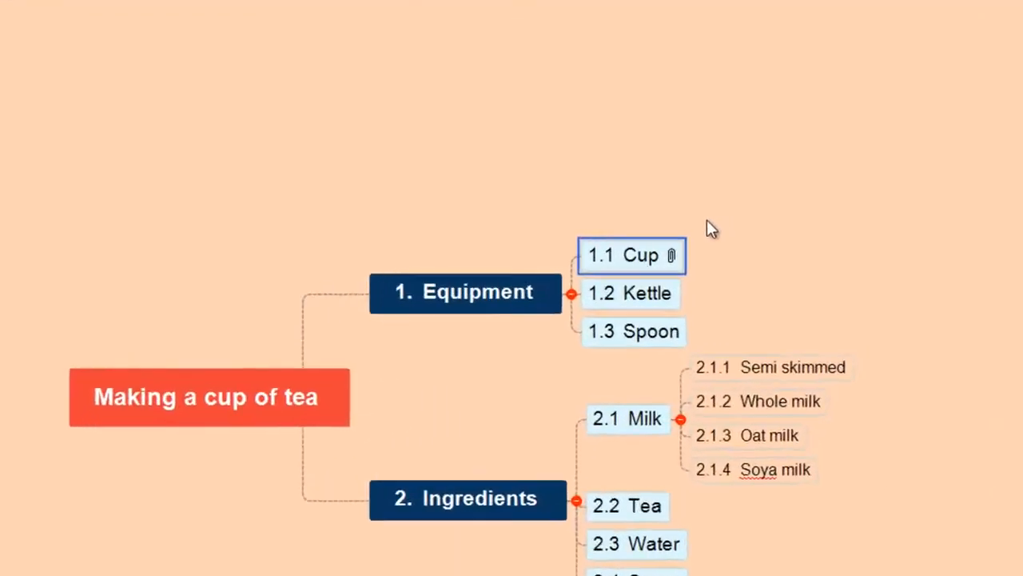
mouse_move(618, 267)
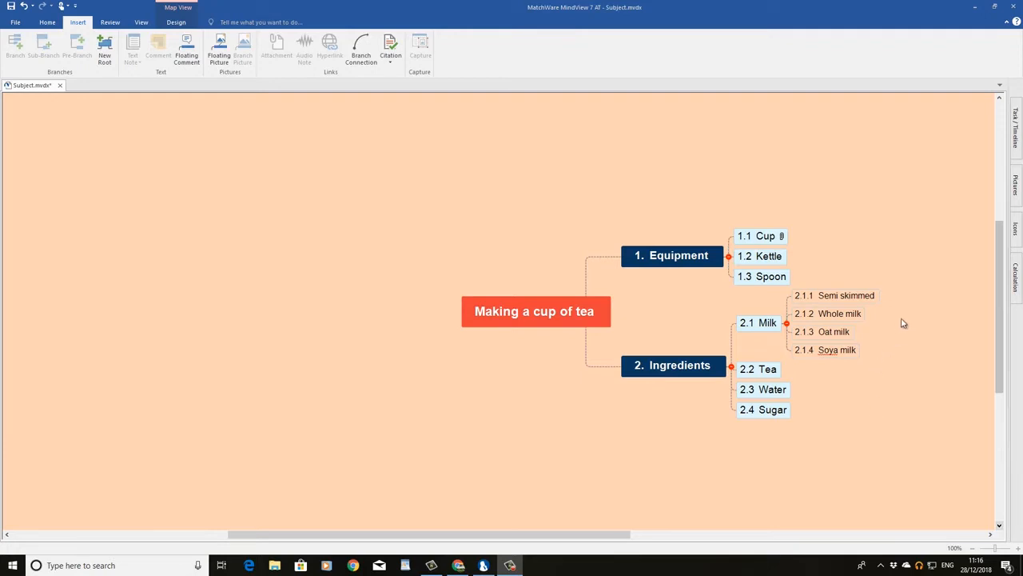
Look over the tea mind map by scrolling and zooming in all directions, and fit the whole map in the view.
scroll(924, 299, down, 2)
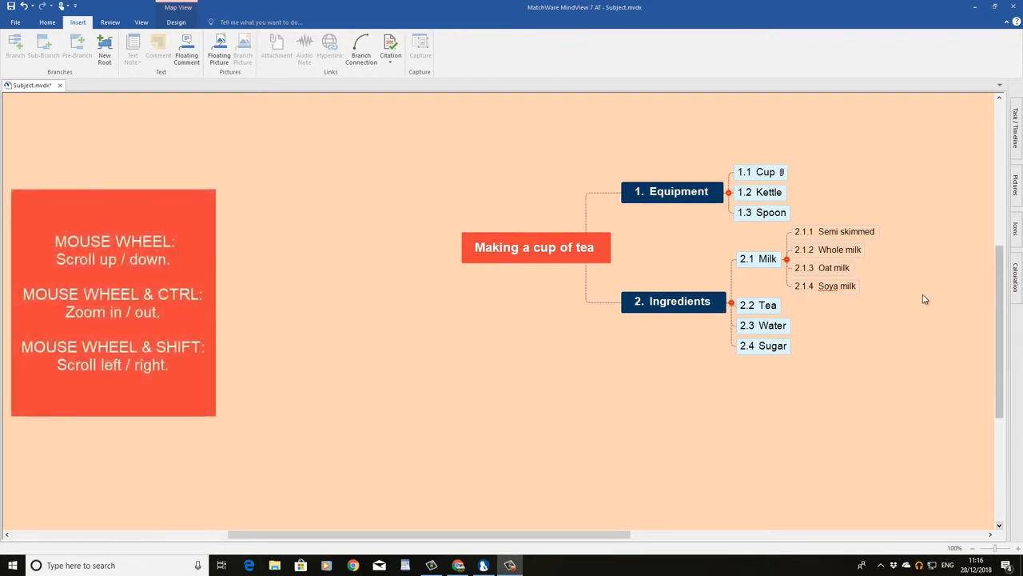
scroll(925, 299, up, 3)
scroll(925, 299, down, 3)
scroll(925, 299, up, 1)
scroll(925, 299, down, 1)
scroll(922, 297, up, 2)
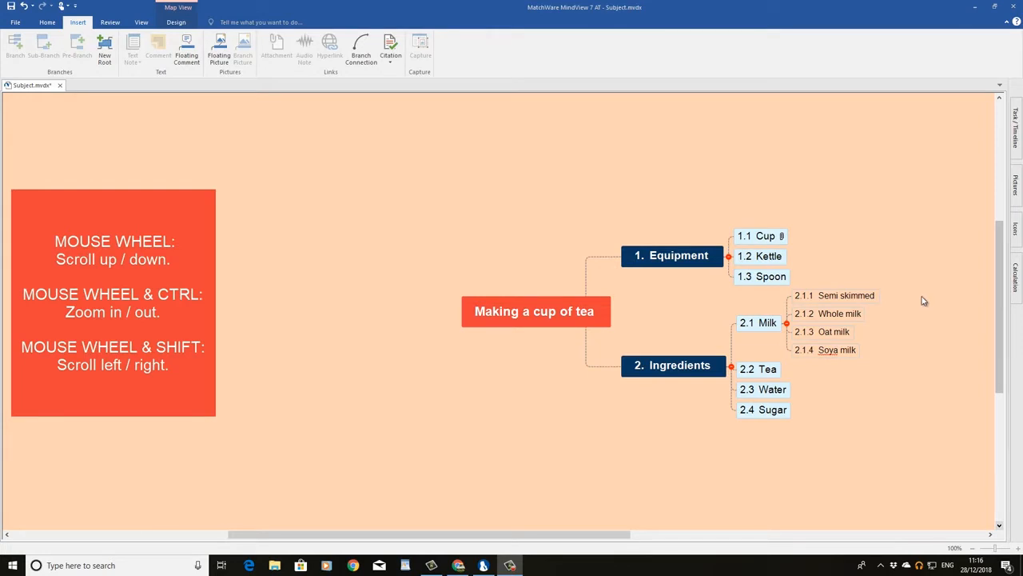
scroll(923, 301, down, 3)
scroll(923, 301, up, 5)
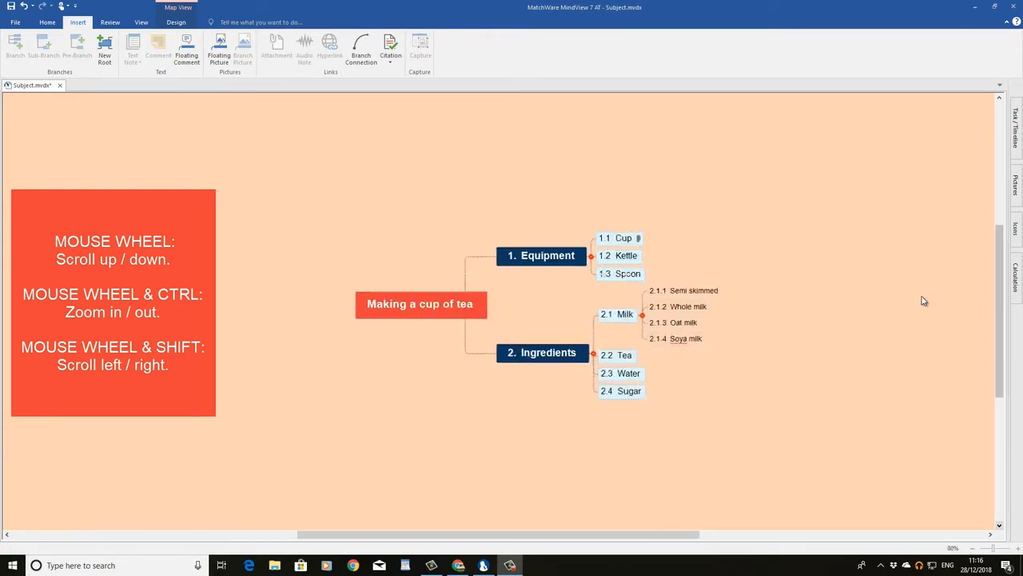
scroll(923, 300, down, 4)
scroll(923, 301, up, 4)
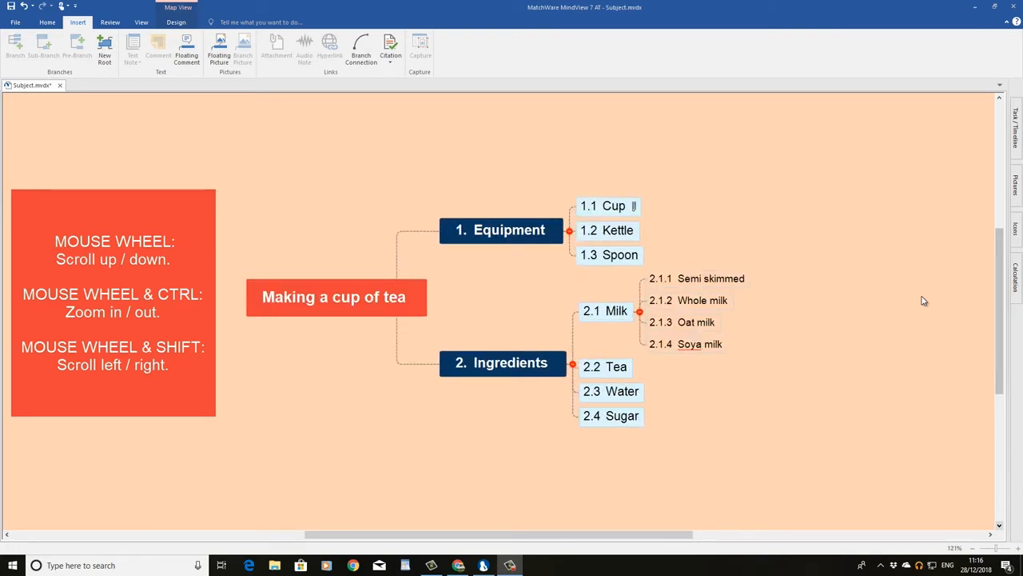
scroll(924, 300, right, 3)
scroll(923, 301, left, 7)
scroll(924, 289, right, 3)
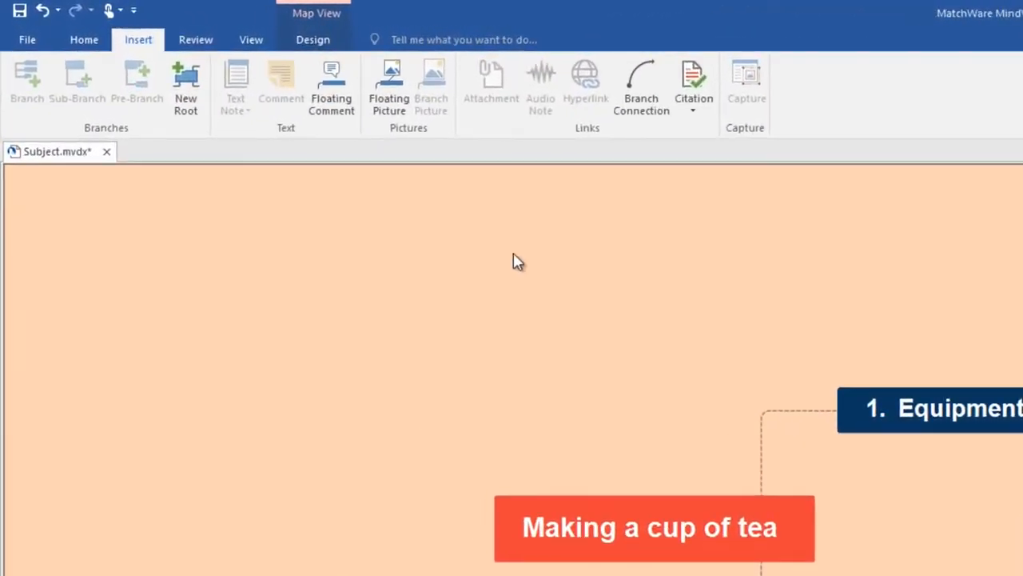
click(83, 40)
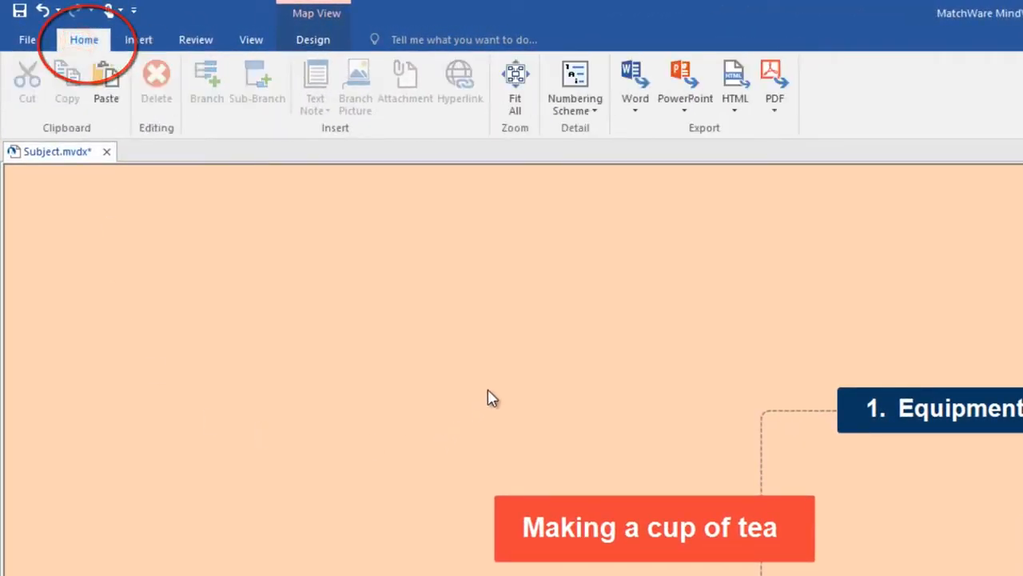
click(516, 92)
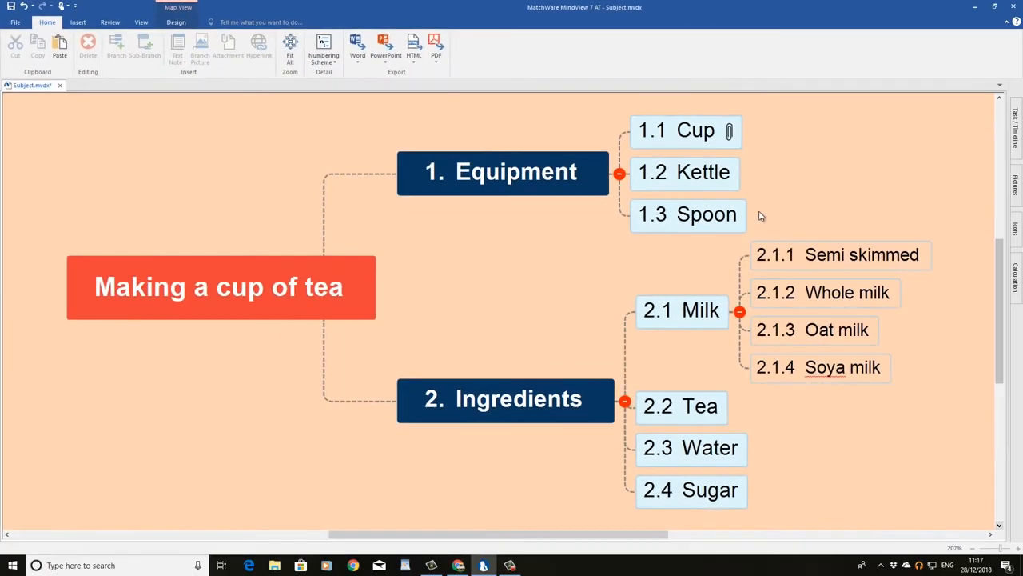
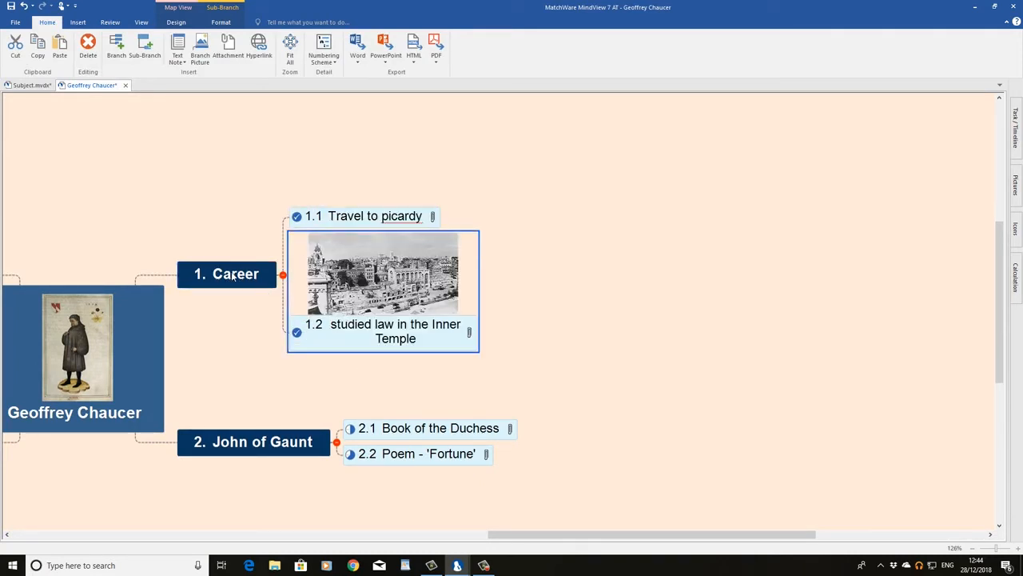
View the Fortune web link attached to the Poem - 'Fortune' sub-branch of the Geoffrey Chaucer map, and close the web page.
drag(533, 540, 385, 531)
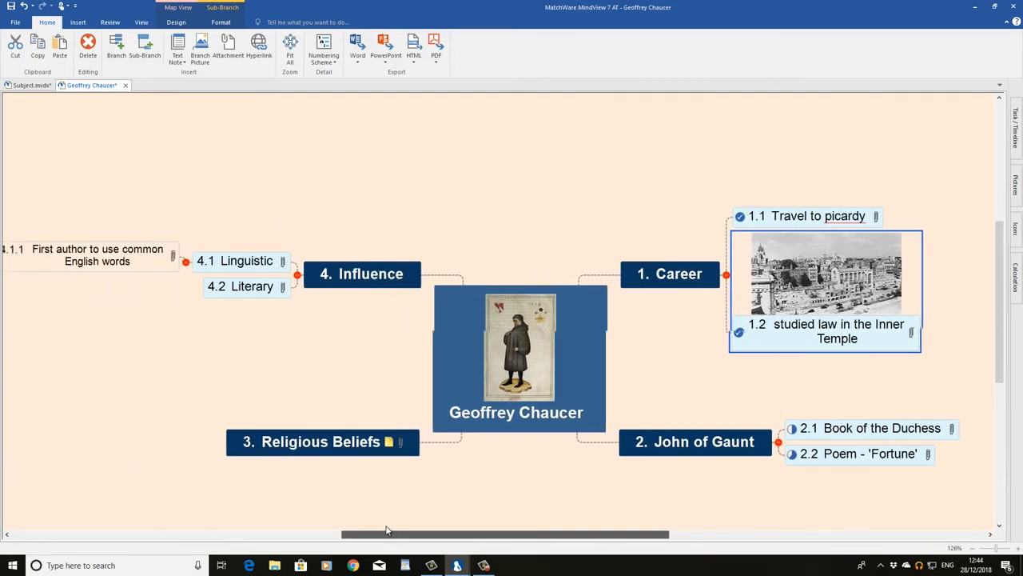
click(928, 457)
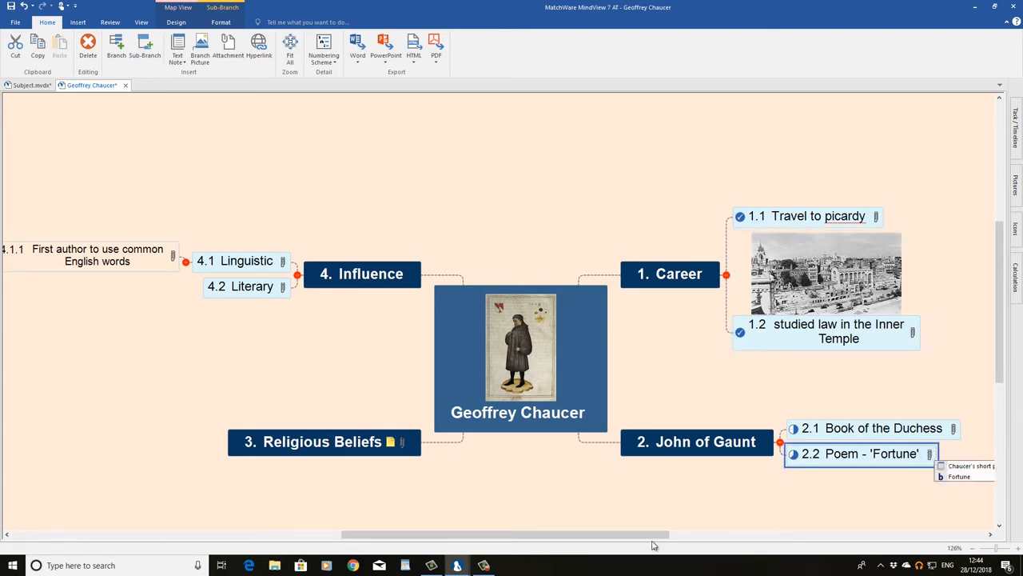
drag(657, 541, 689, 534)
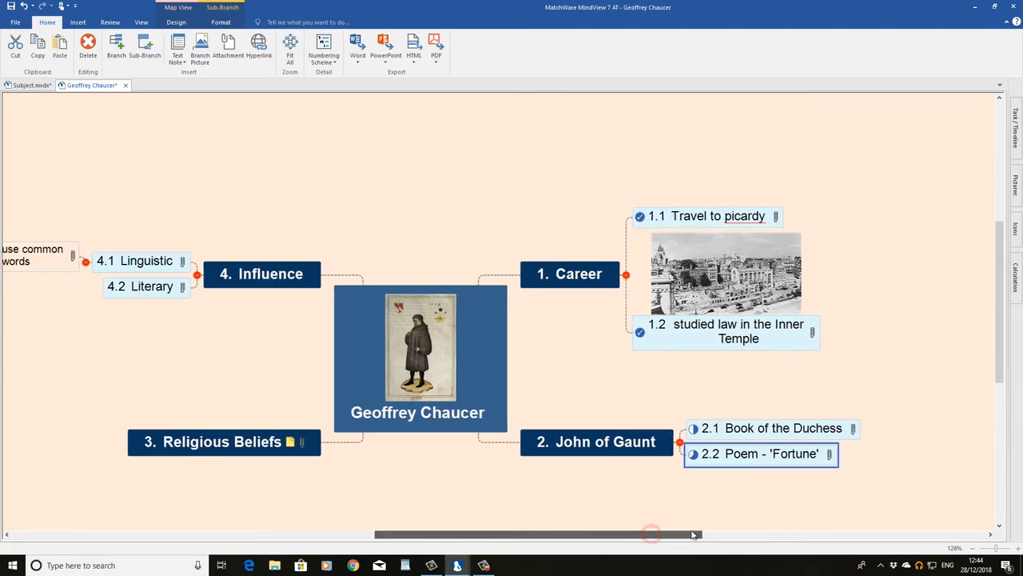
click(831, 454)
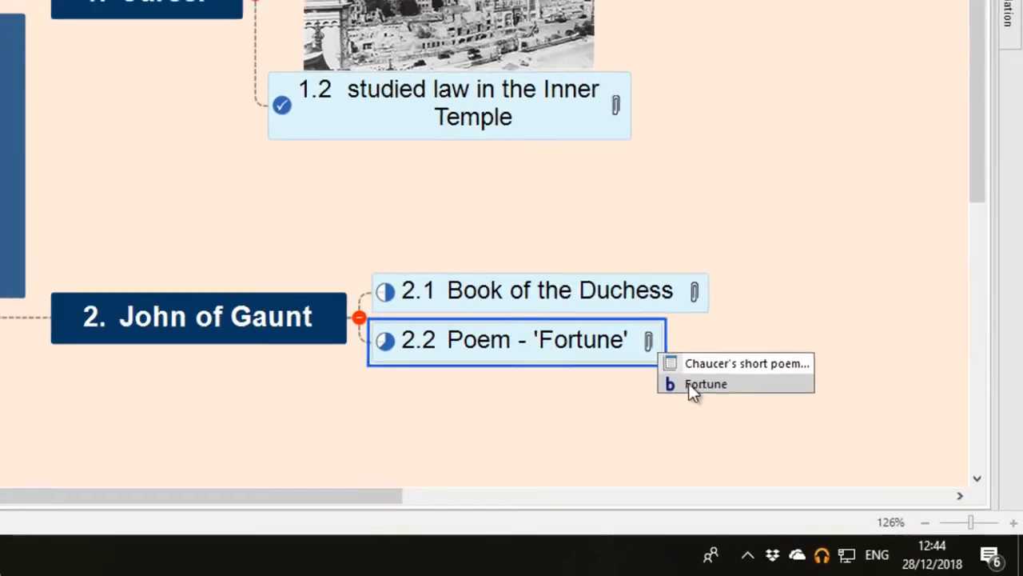
click(691, 383)
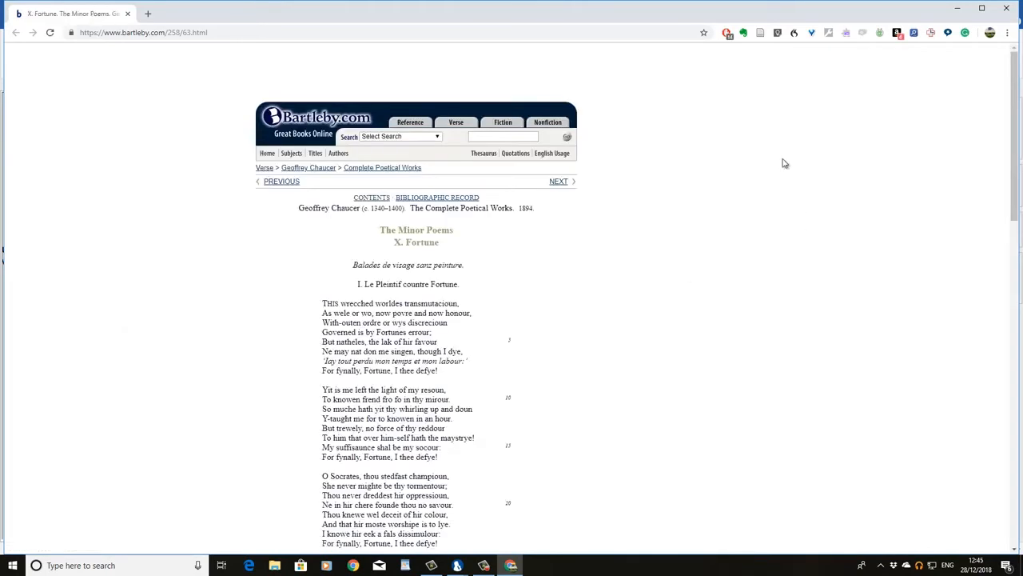
click(1006, 8)
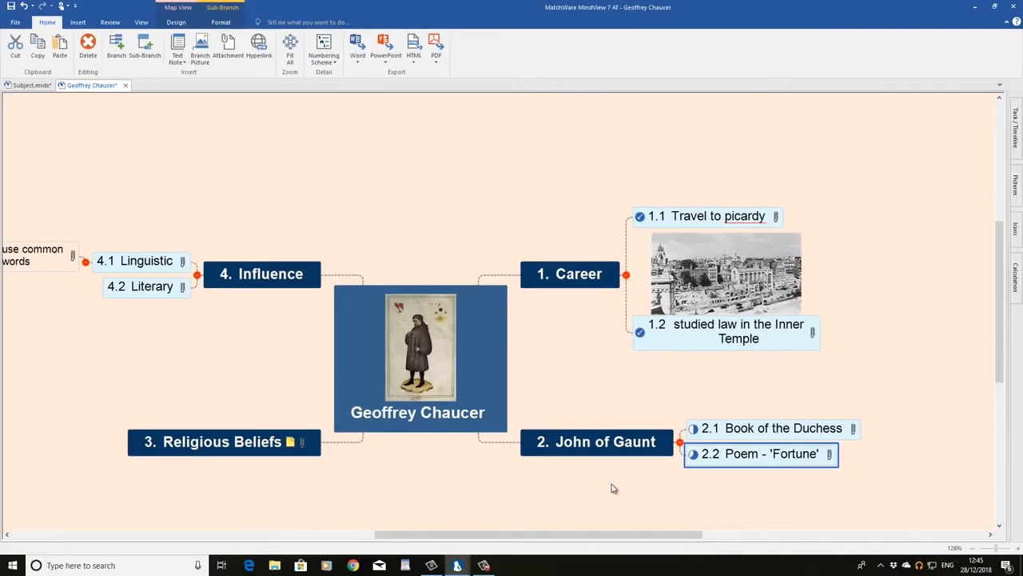
Read the comment on the Religious Beliefs branch and the text note attached to the Literary sub-branch, and close the note editor.
drag(599, 534, 523, 547)
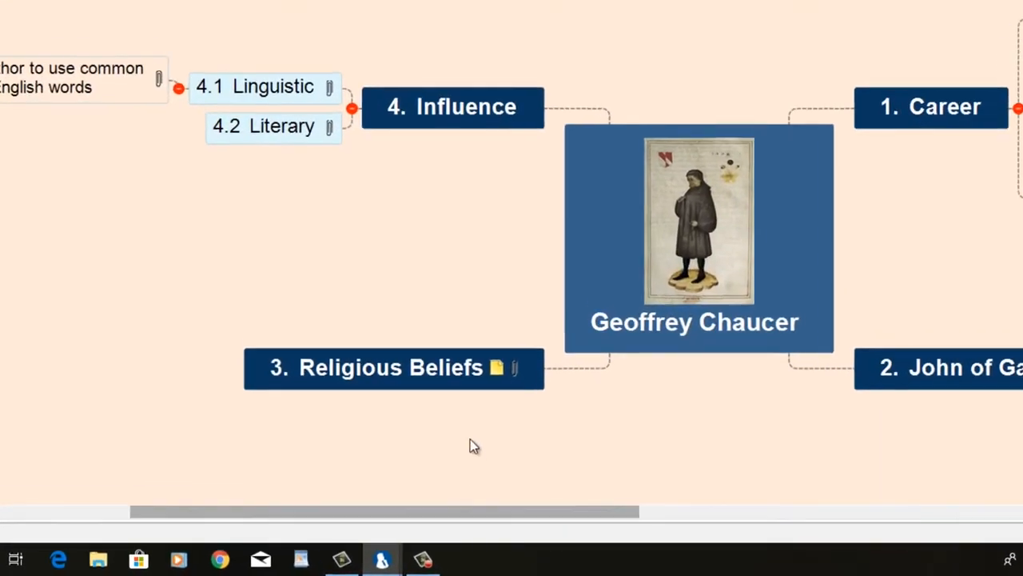
mouse_move(514, 407)
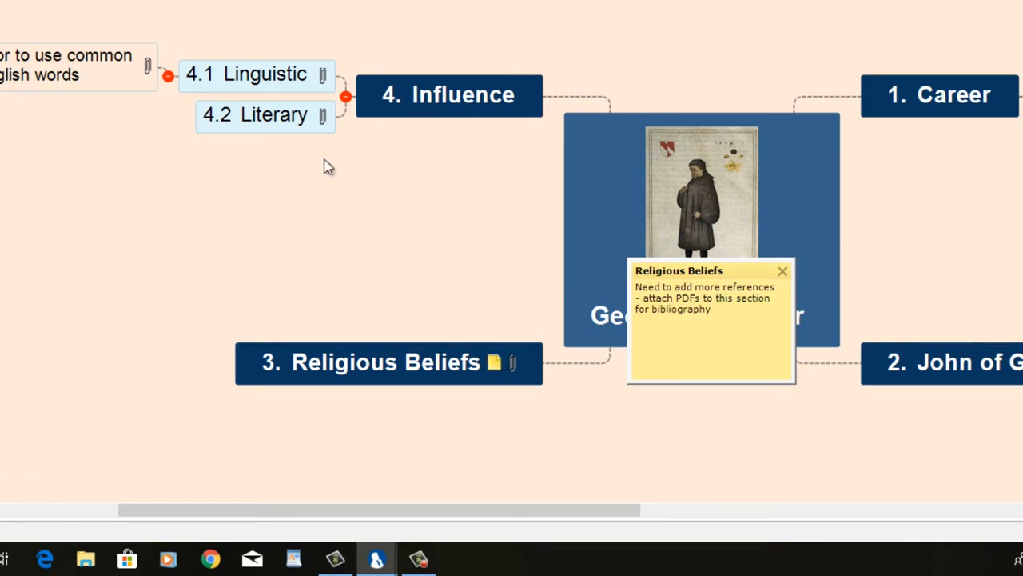
click(324, 118)
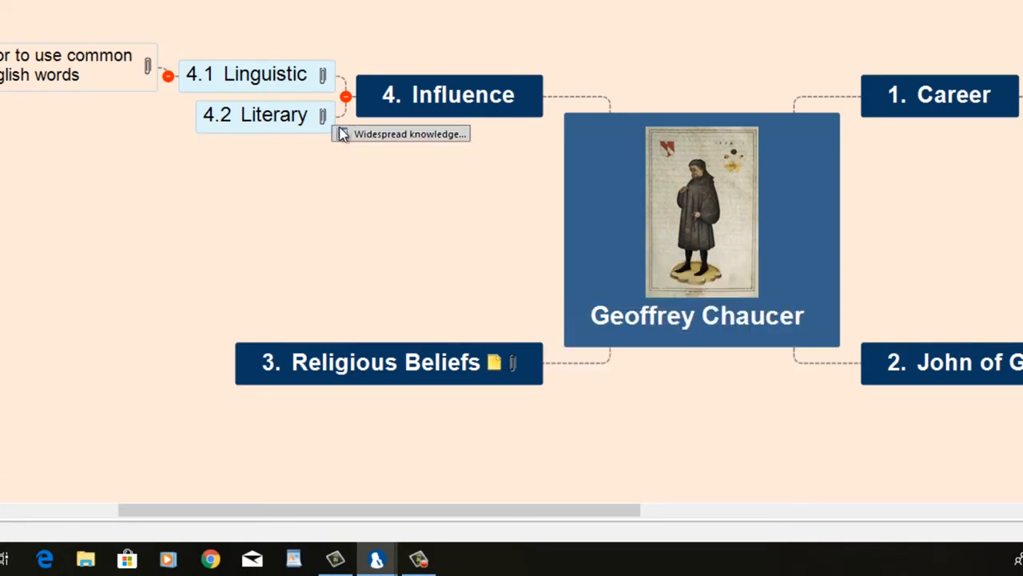
click(349, 132)
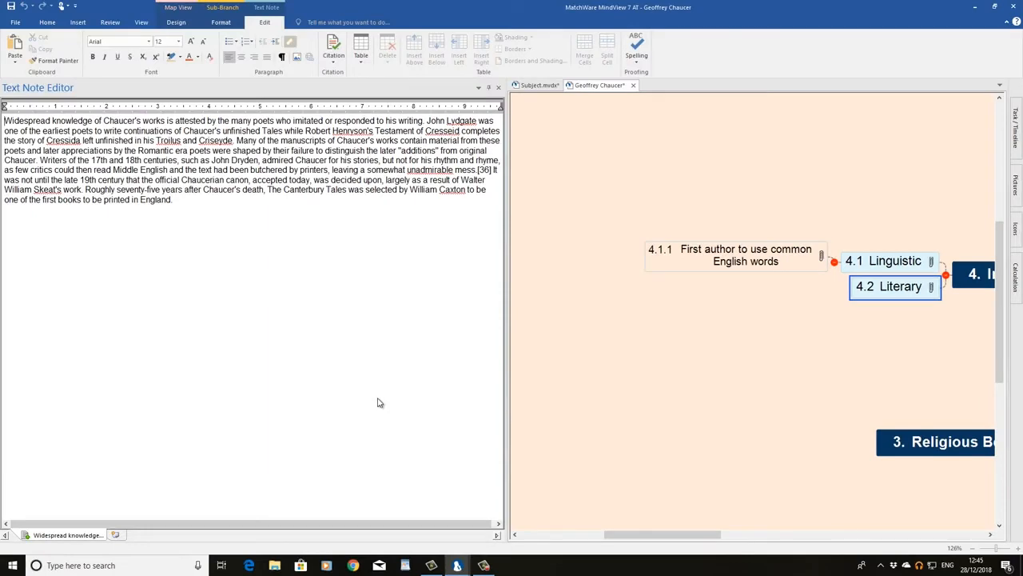
click(500, 88)
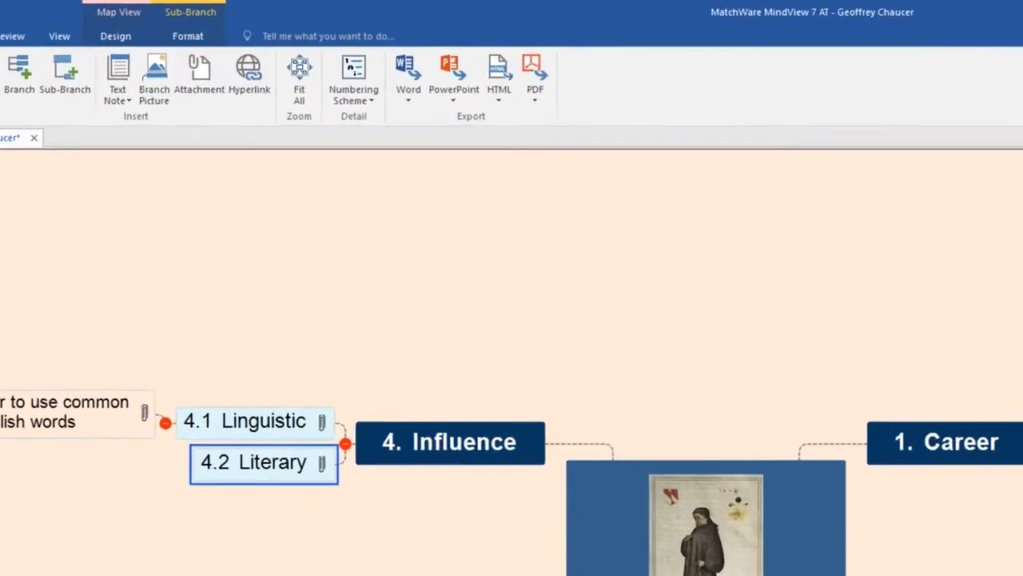
Export the Geoffrey Chaucer map with Quick Word Export as Geoffrey Chaucer.docx in the mind map test folder on the Desktop.
click(407, 100)
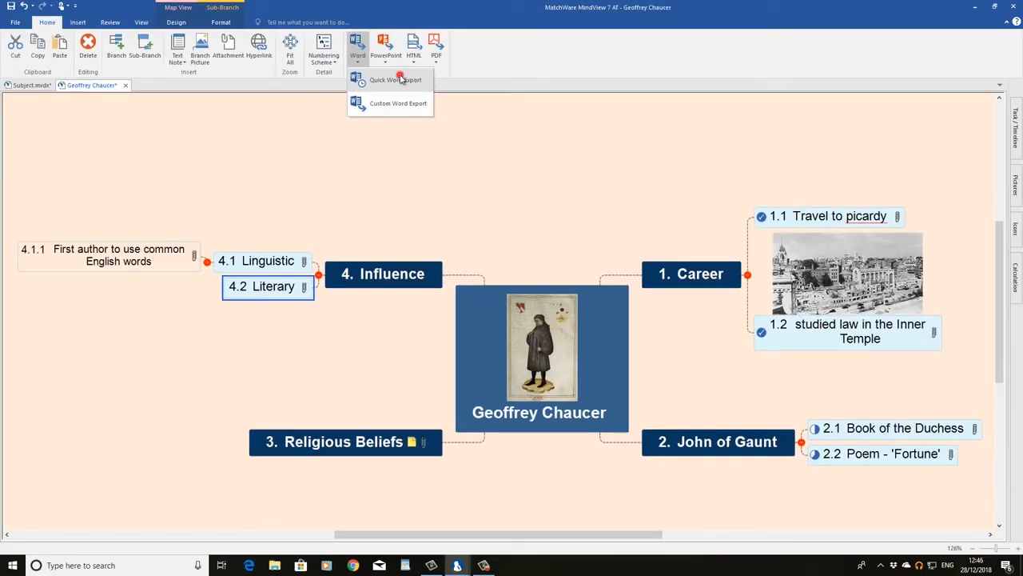
click(394, 79)
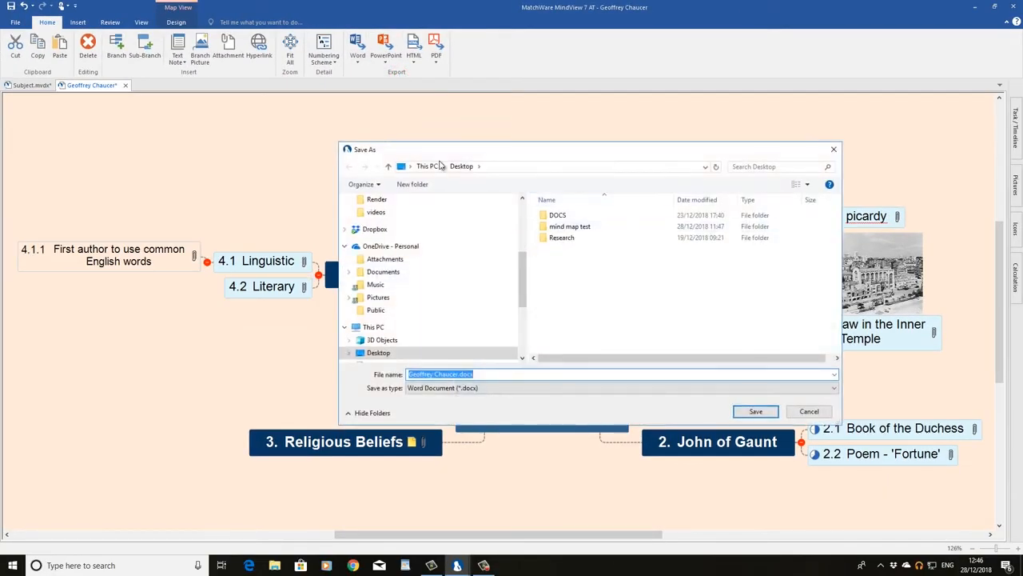
double_click(568, 227)
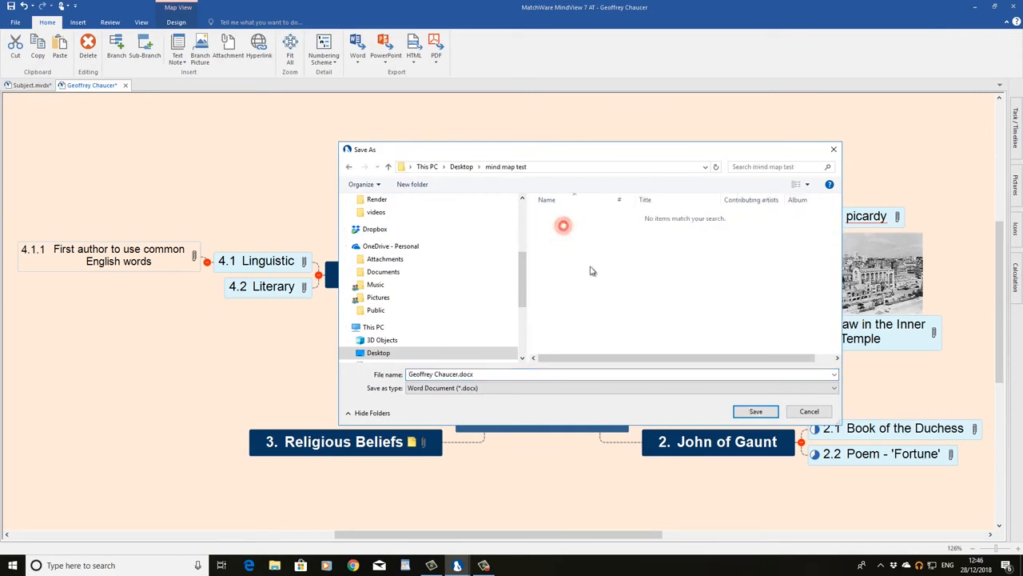
click(756, 412)
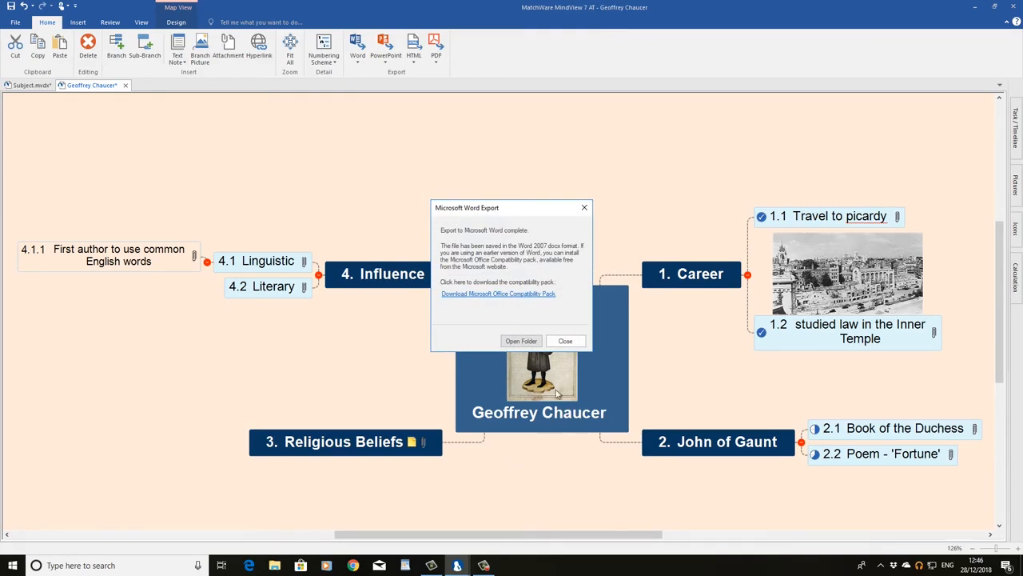
Open the folder containing the export and open Geoffrey Chaucer.docx in Word.
click(527, 341)
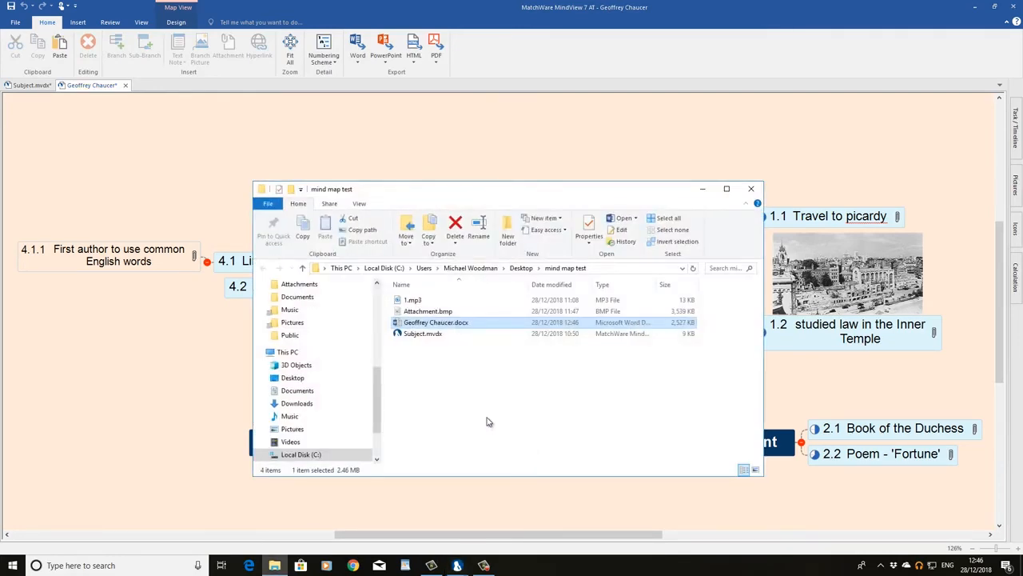
click(449, 322)
click(449, 322)
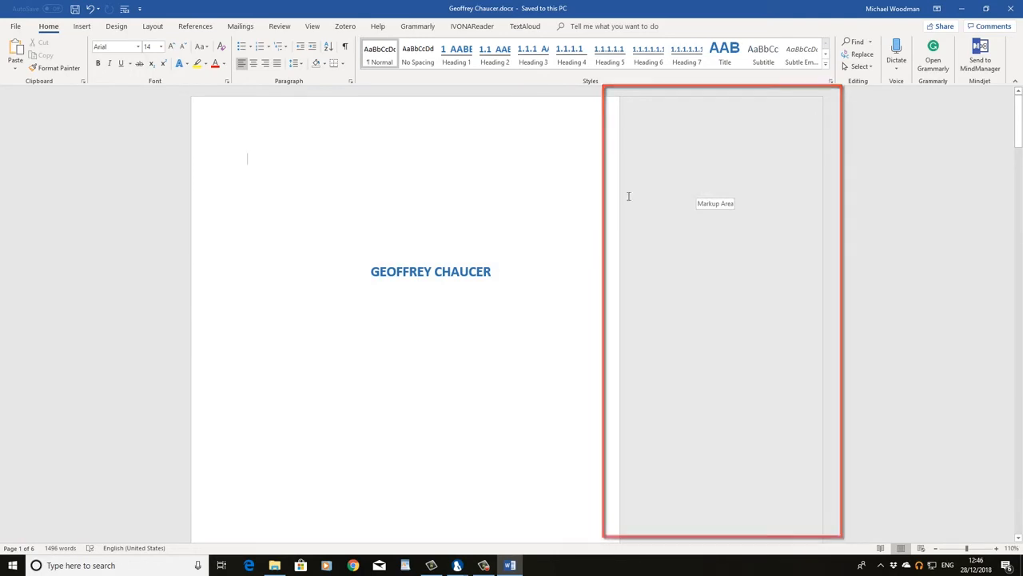
Examine the exported document's title page, map image, table of contents and numbered sections, including the headings, notes, pictures and icons under Career.
scroll(513, 270, down, 10)
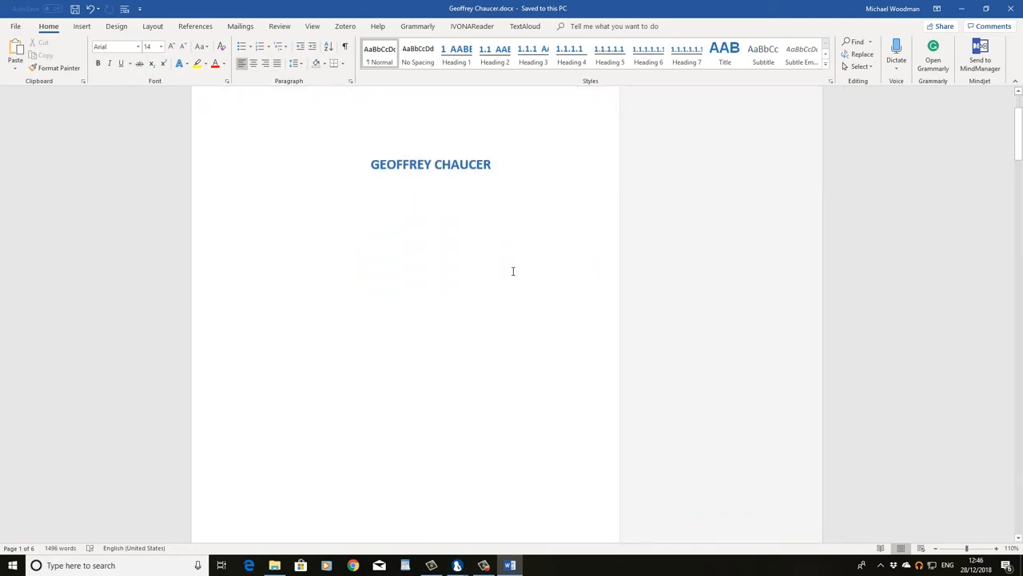
scroll(513, 275, down, 3)
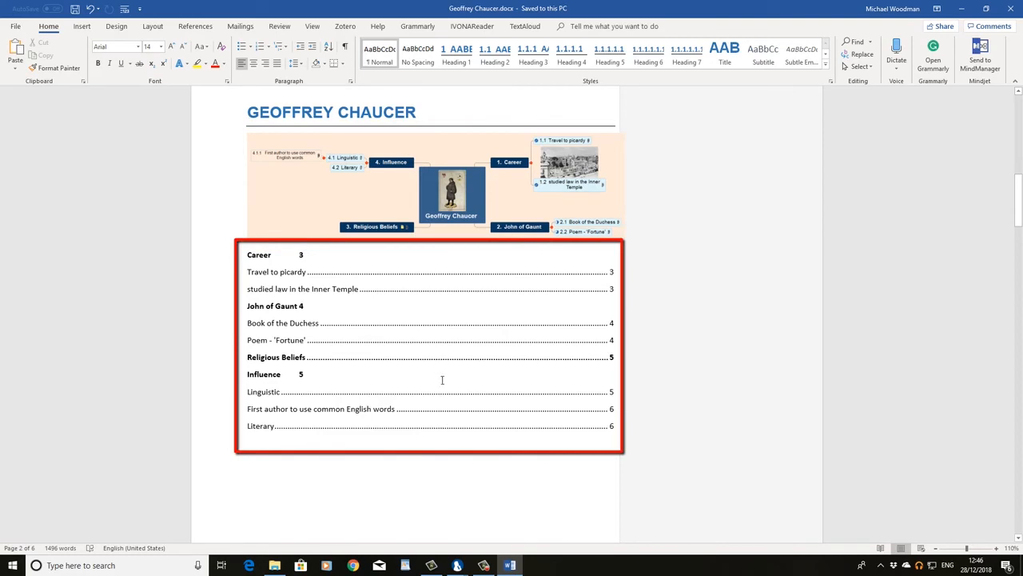
scroll(462, 275, down, 5)
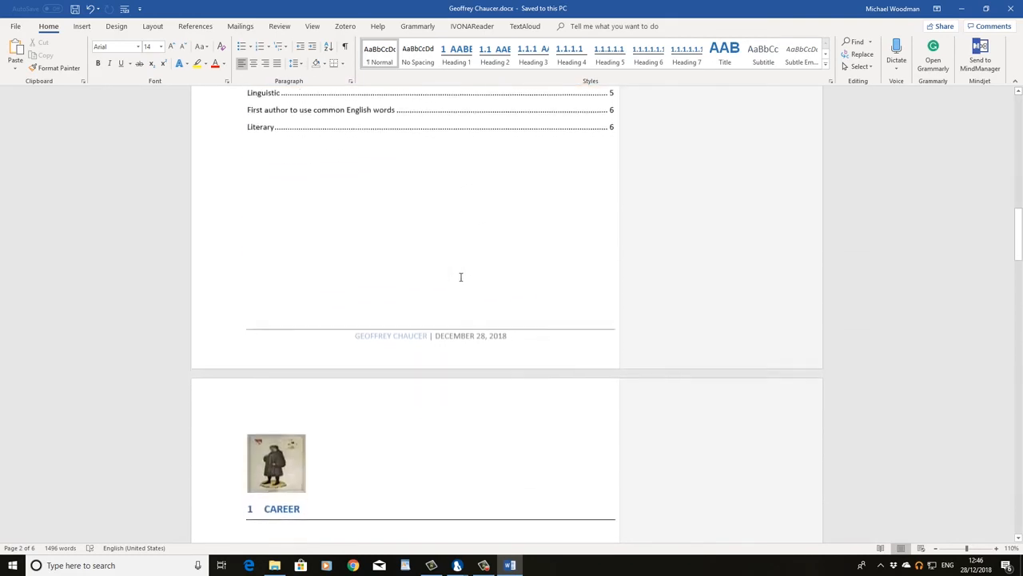
scroll(461, 276, down, 6)
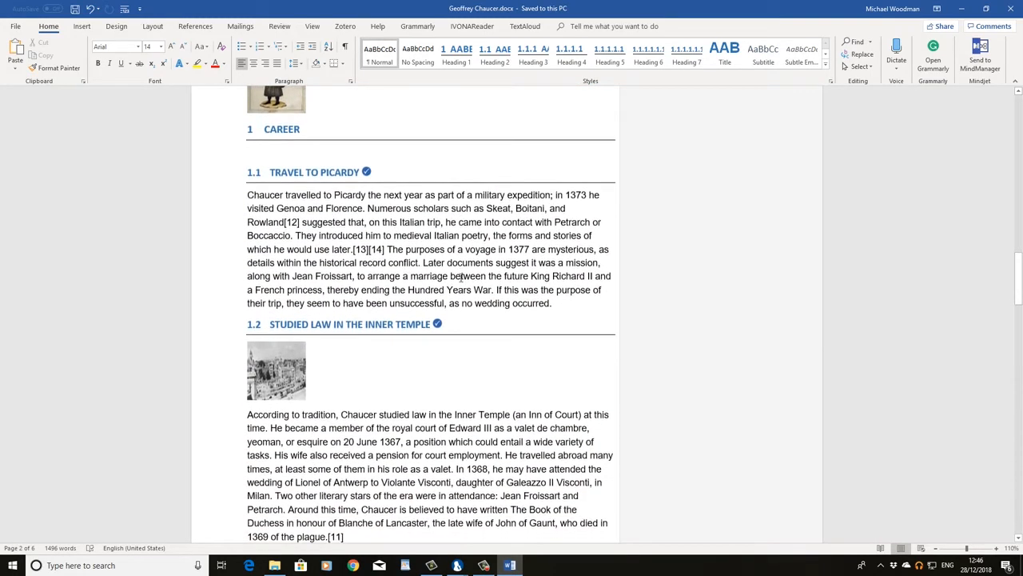
scroll(461, 276, down, 1)
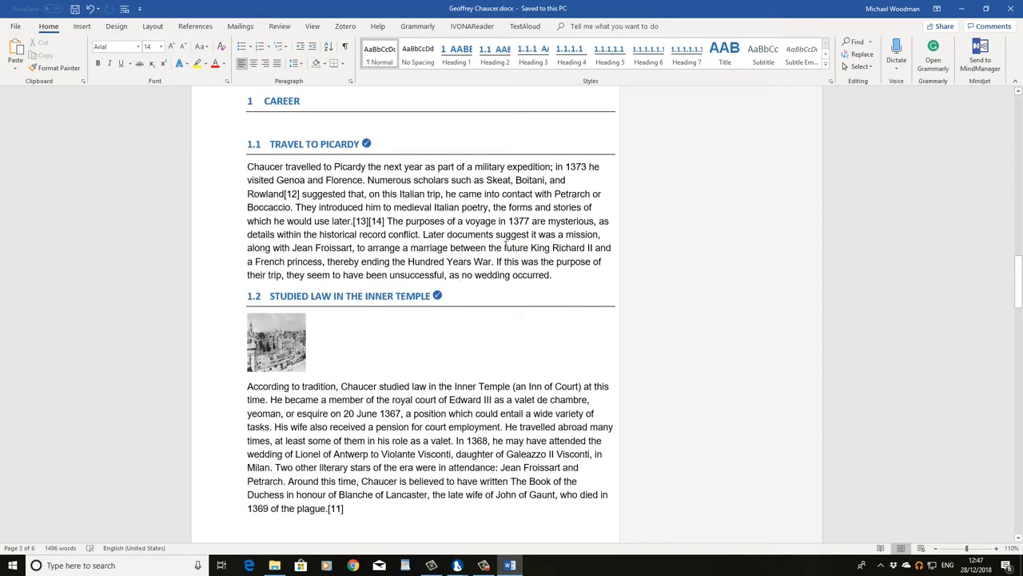
scroll(505, 244, down, 1)
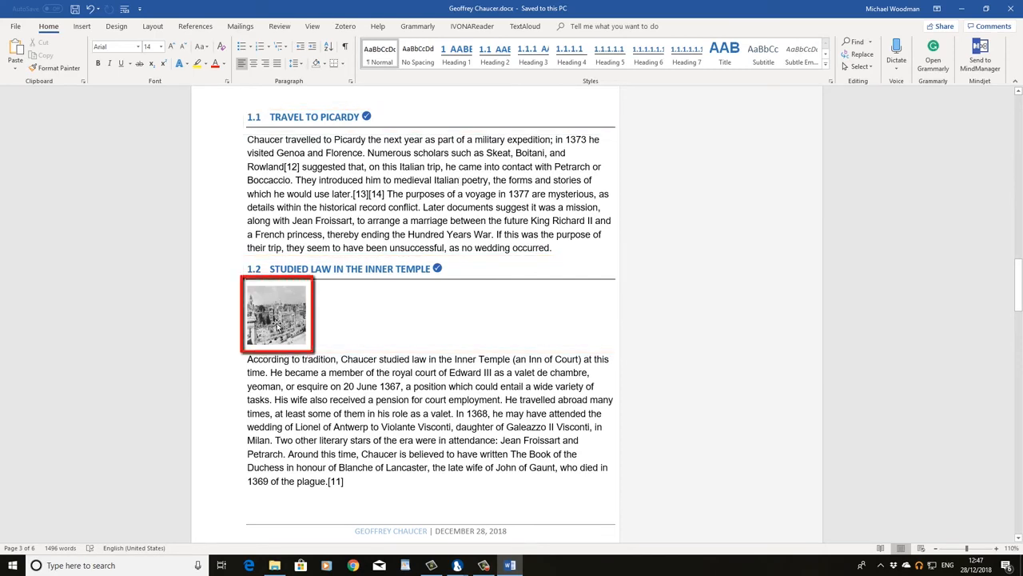
scroll(278, 324, down, 3)
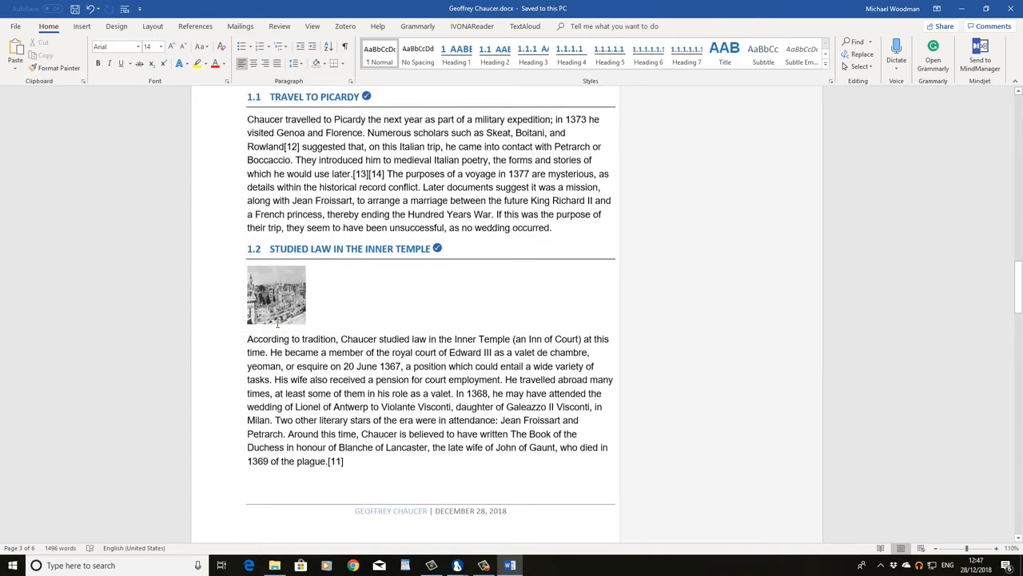
scroll(277, 324, up, 2)
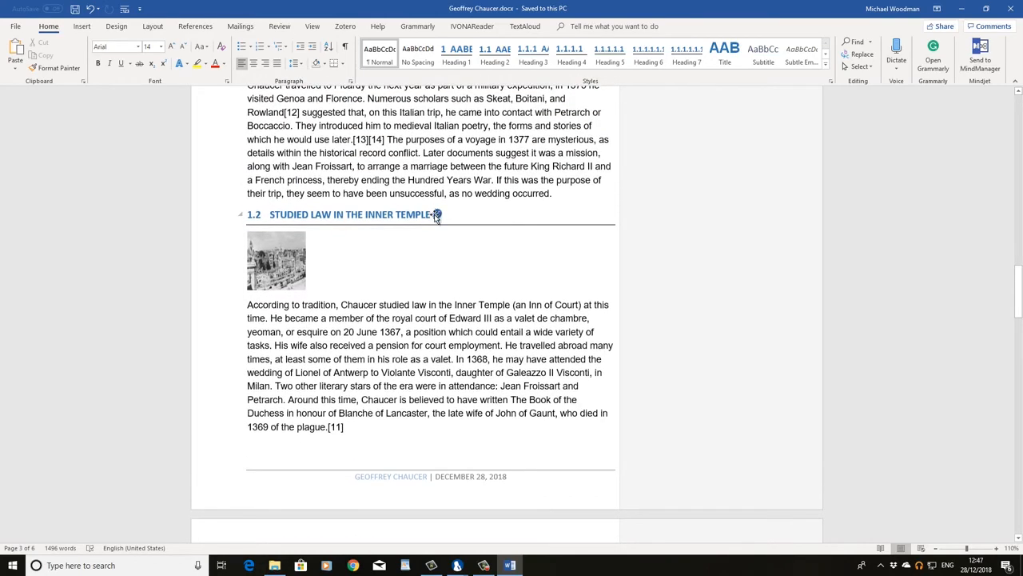
scroll(478, 264, down, 14)
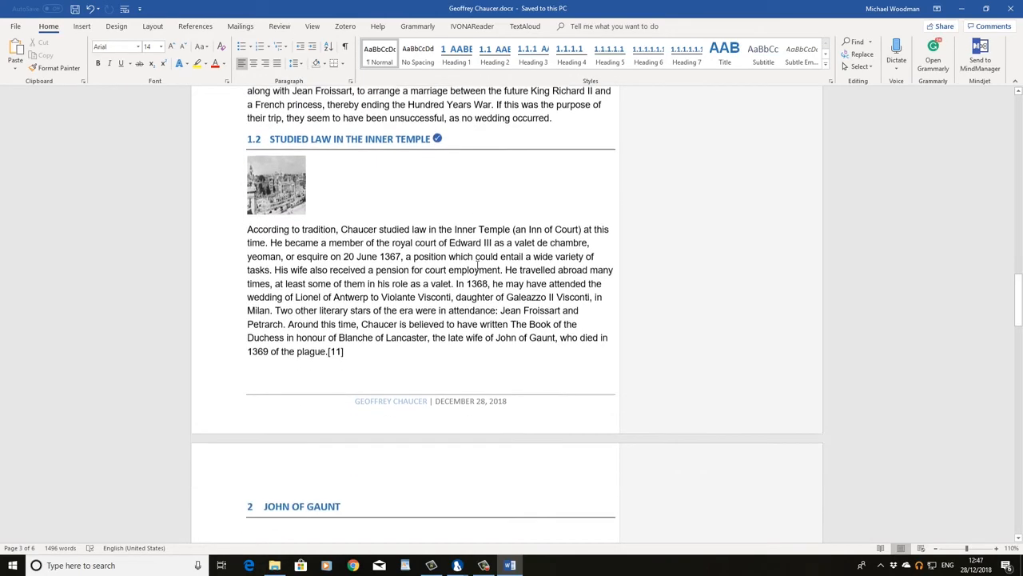
scroll(477, 264, down, 9)
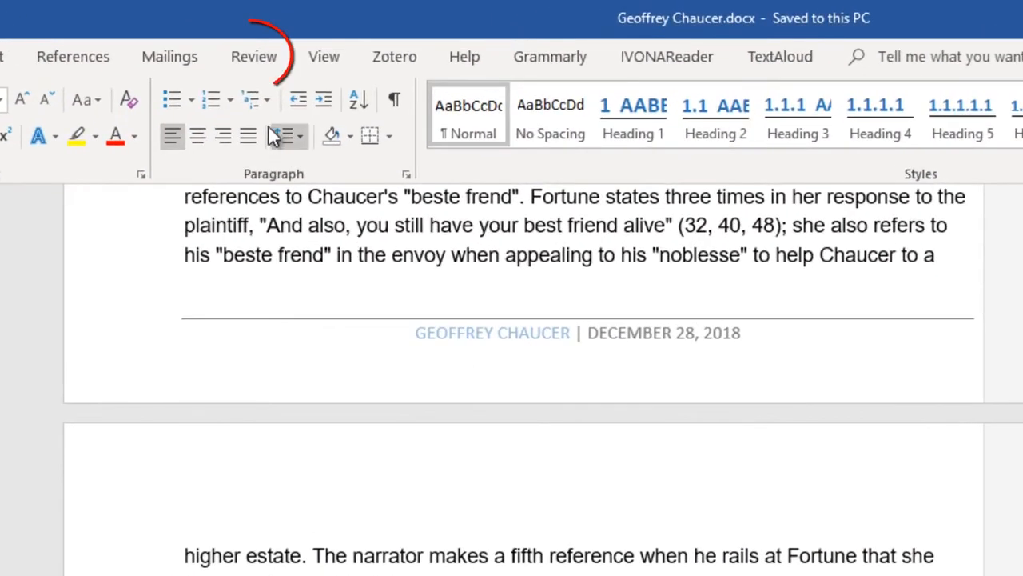
Delete the comment about adding more references from the Religious Beliefs heading and deselect the heading.
click(264, 65)
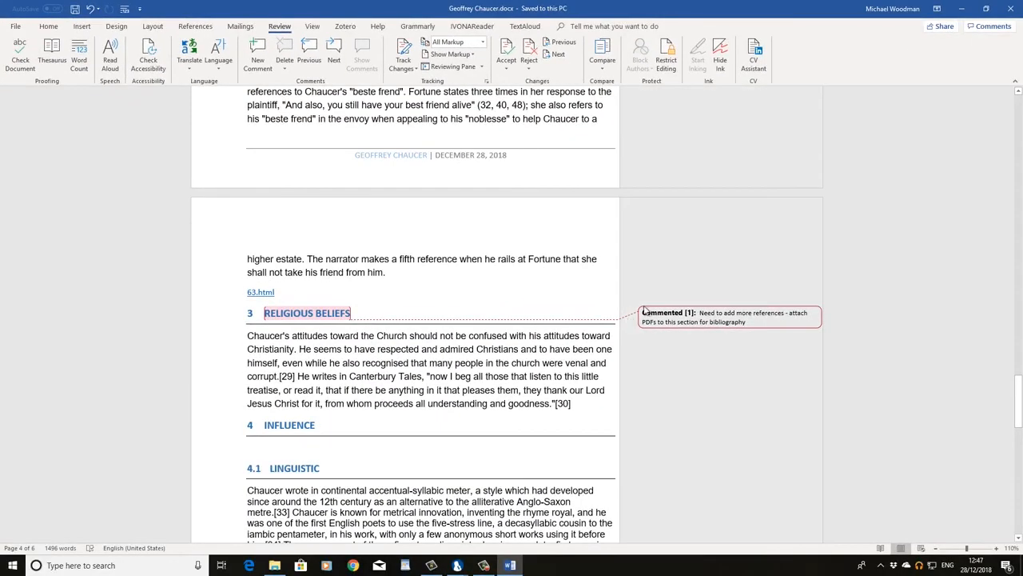
click(648, 310)
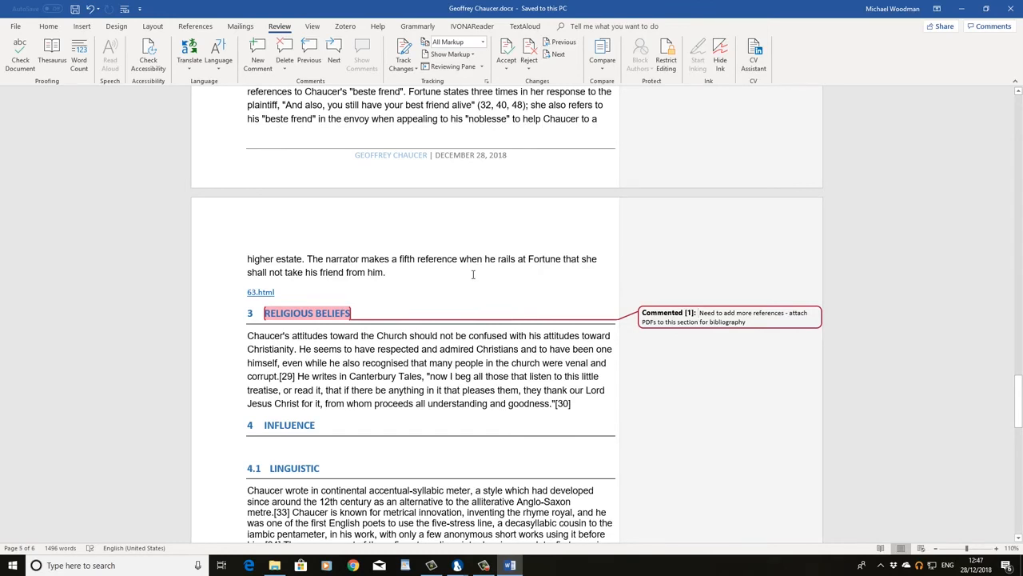
click(285, 48)
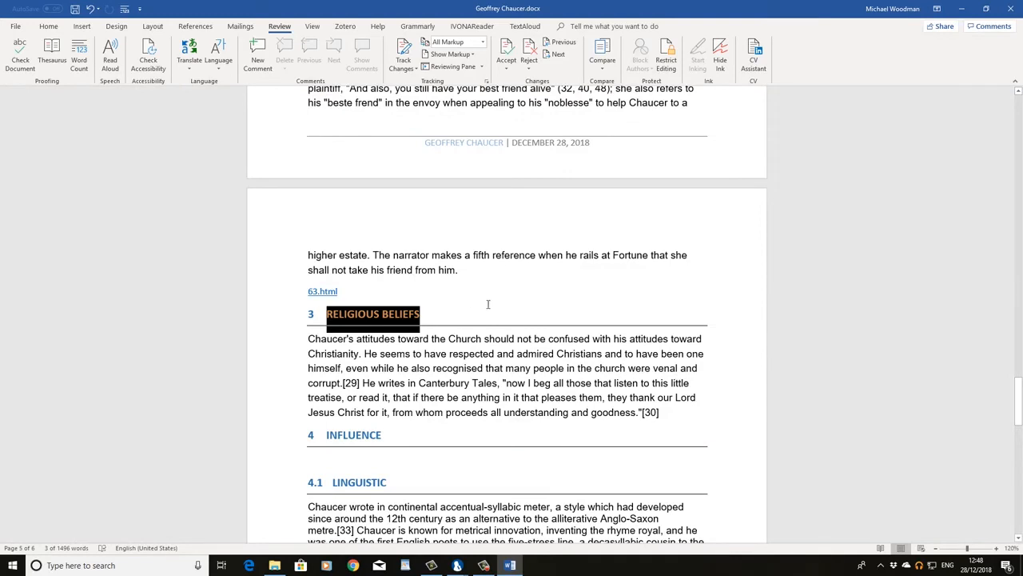
click(486, 307)
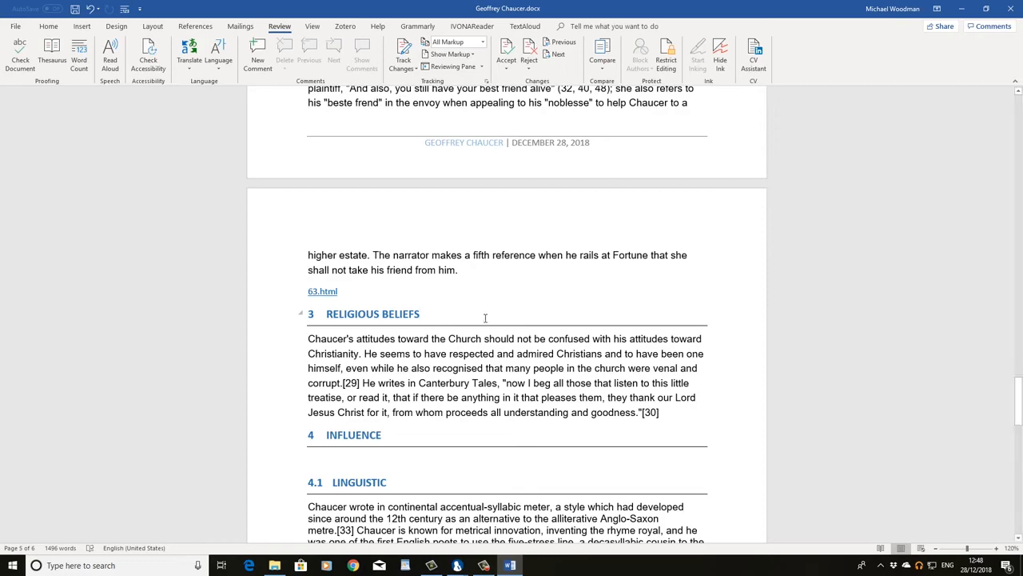
scroll(484, 317, down, 5)
scroll(485, 320, down, 5)
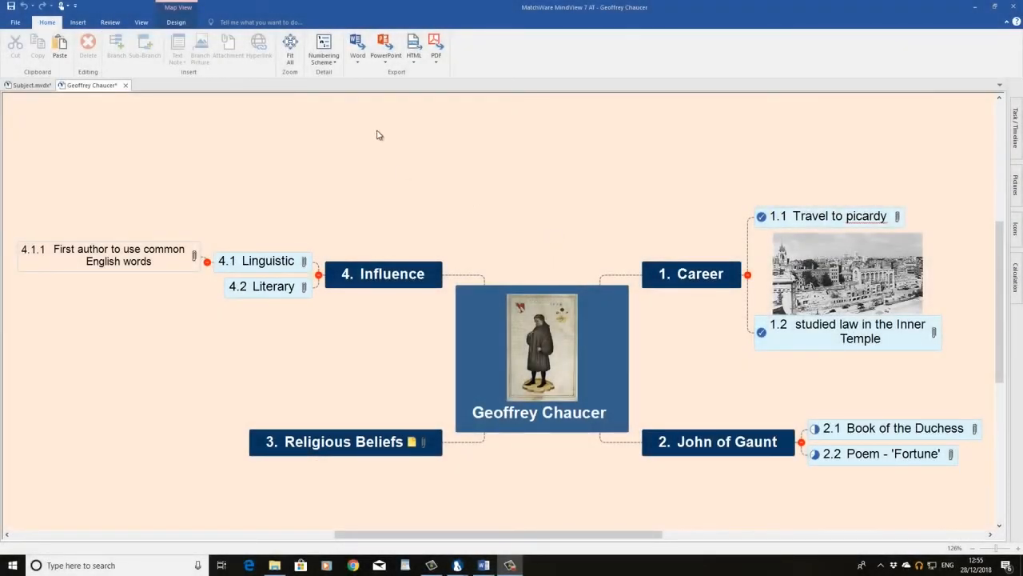
Switch to the Geoffrey Chaucer map in MindView and start a Custom Word Export with the Plain template.
click(357, 63)
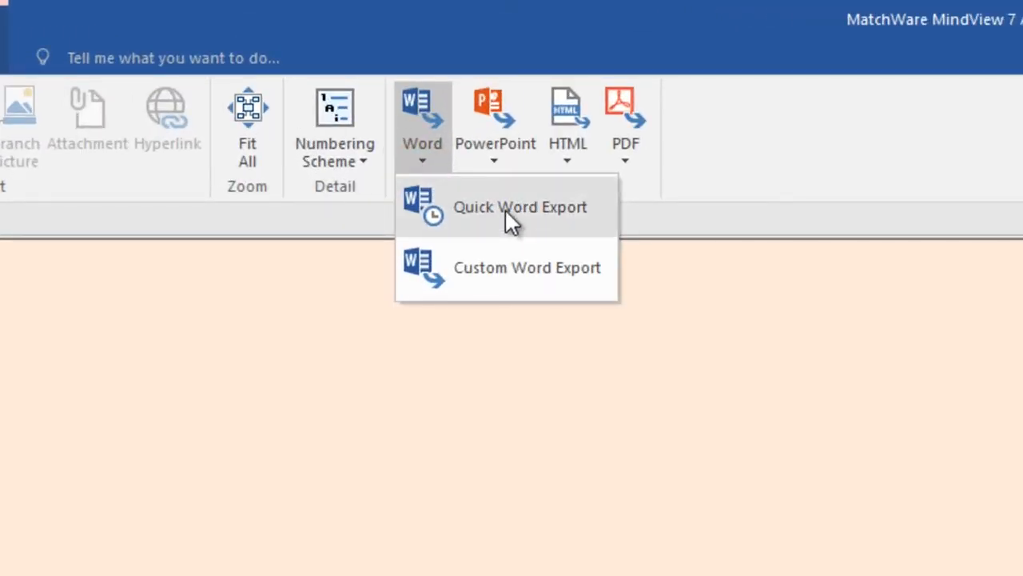
click(600, 295)
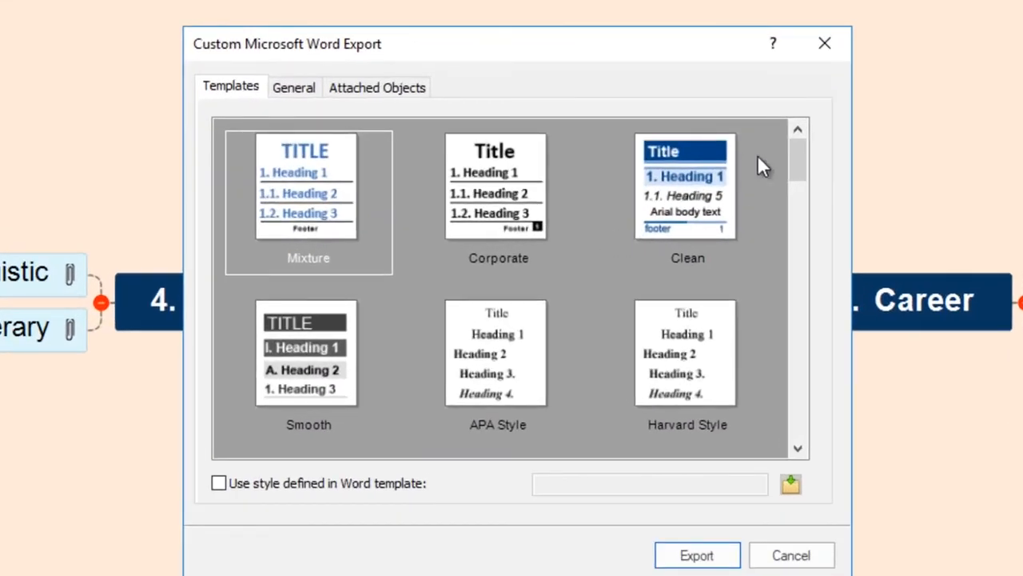
drag(801, 164, 792, 459)
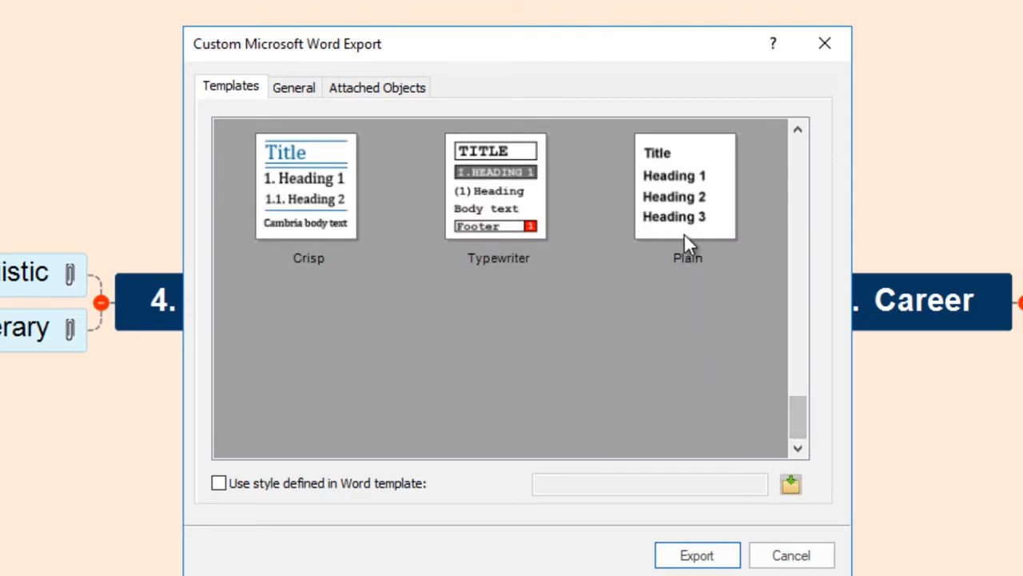
click(680, 195)
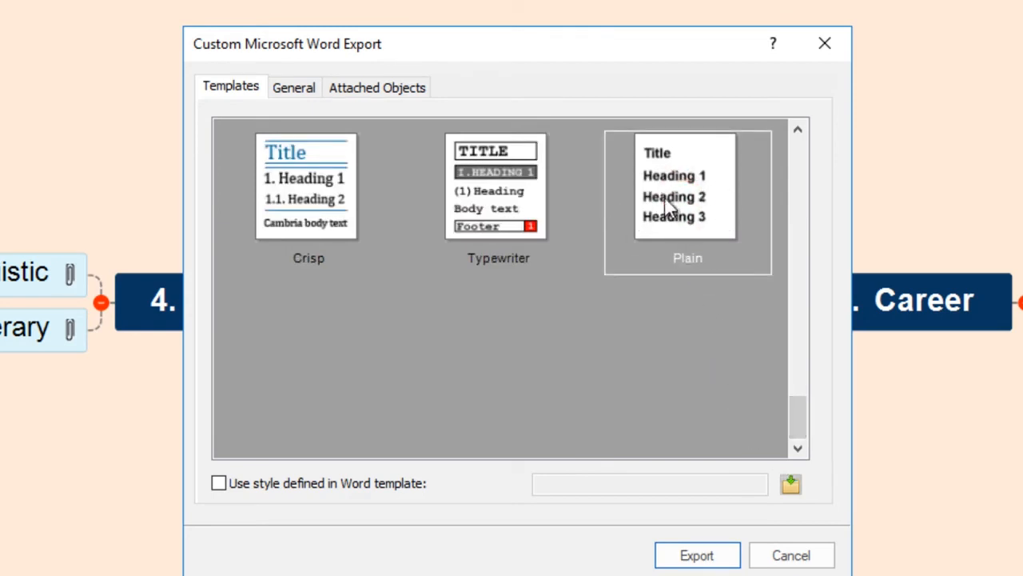
Exclude the map image, table of contents, bibliography, floating pictures and branch pictures from the Word export.
click(290, 88)
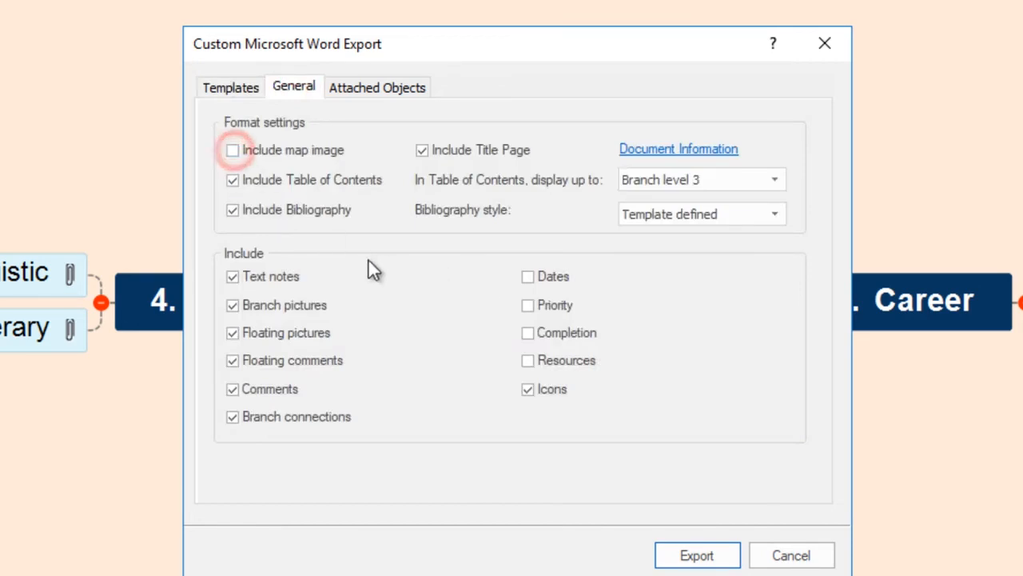
click(231, 179)
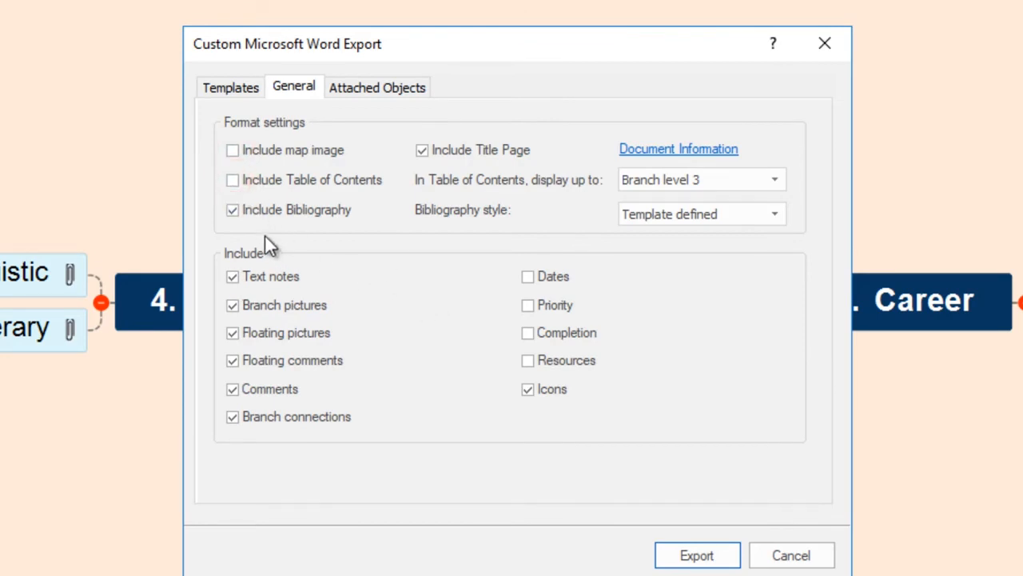
click(232, 211)
click(232, 332)
click(232, 305)
Exclude all attached objects from the export: text documents, hyperlinks, Flash files, sounds, videos, pictures and embedded attached files.
click(376, 89)
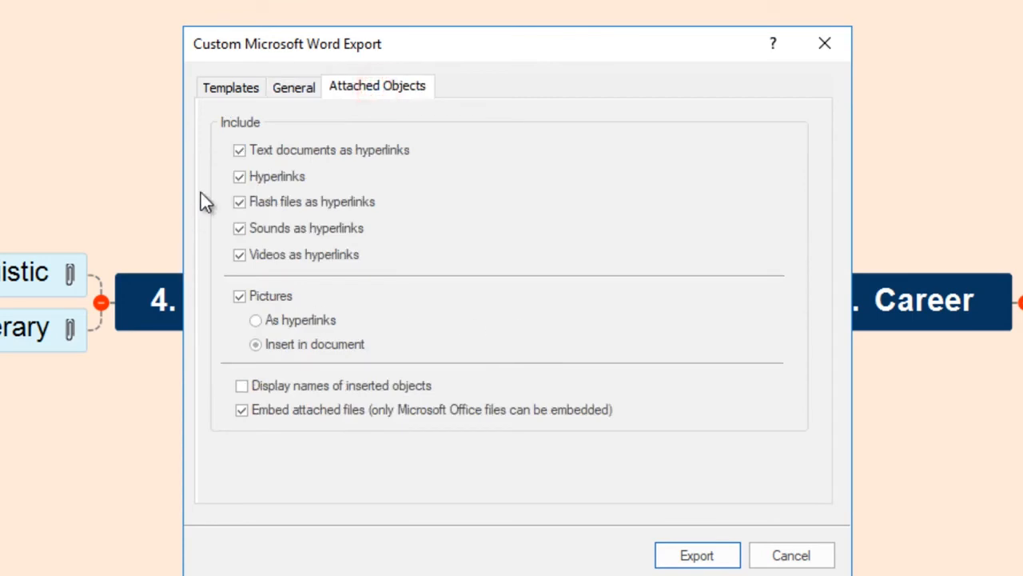
click(239, 176)
click(239, 201)
click(239, 228)
click(239, 255)
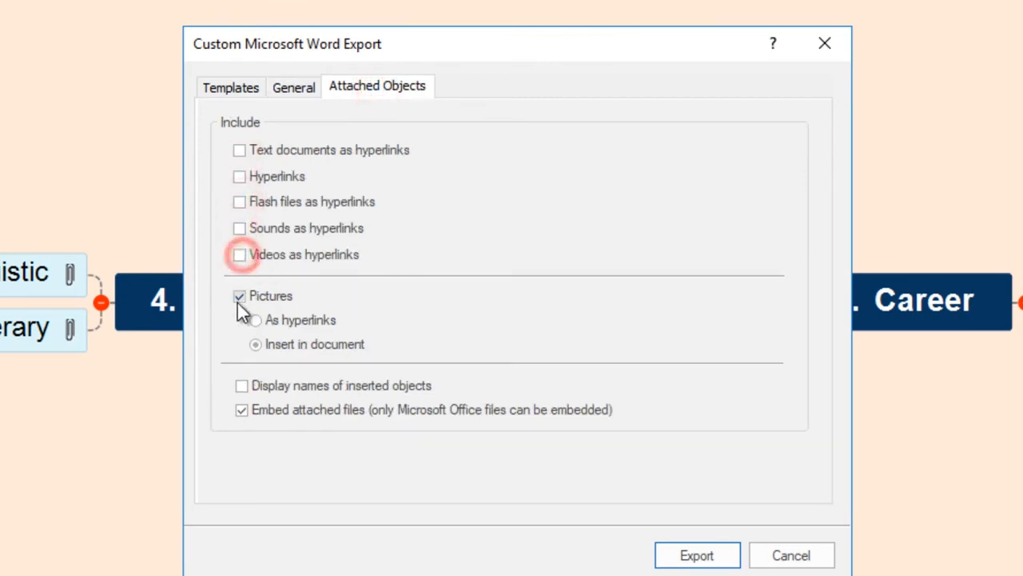
click(239, 296)
click(242, 409)
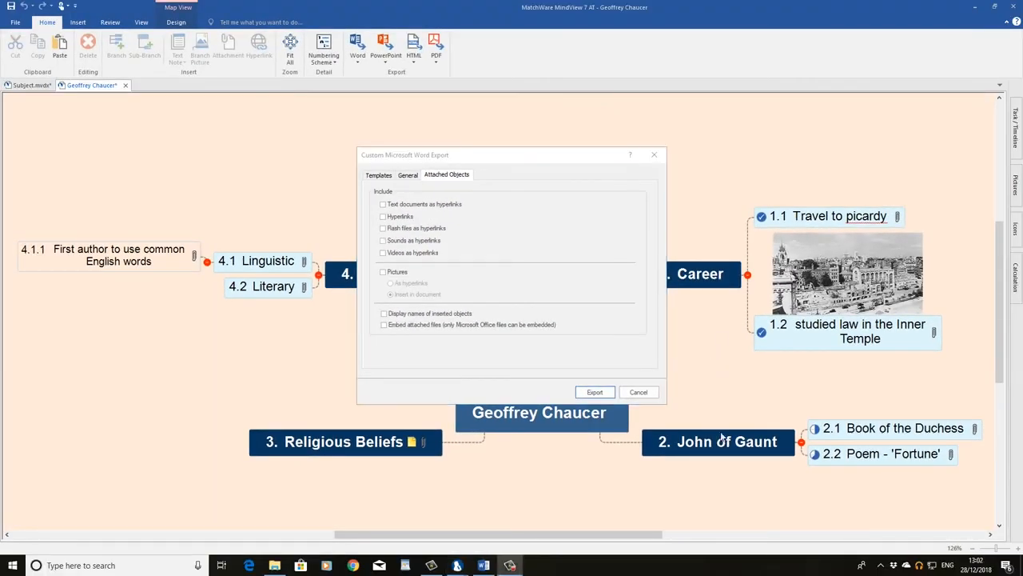
Export the map as Geoffrey Chaucer2.docx in the mind map test folder on the Desktop.
click(596, 392)
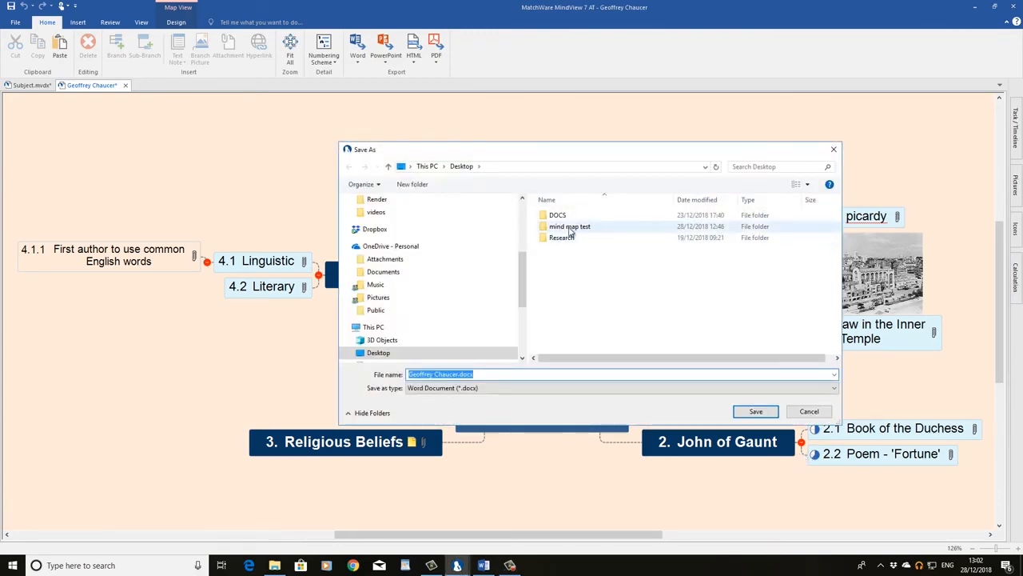
double_click(569, 227)
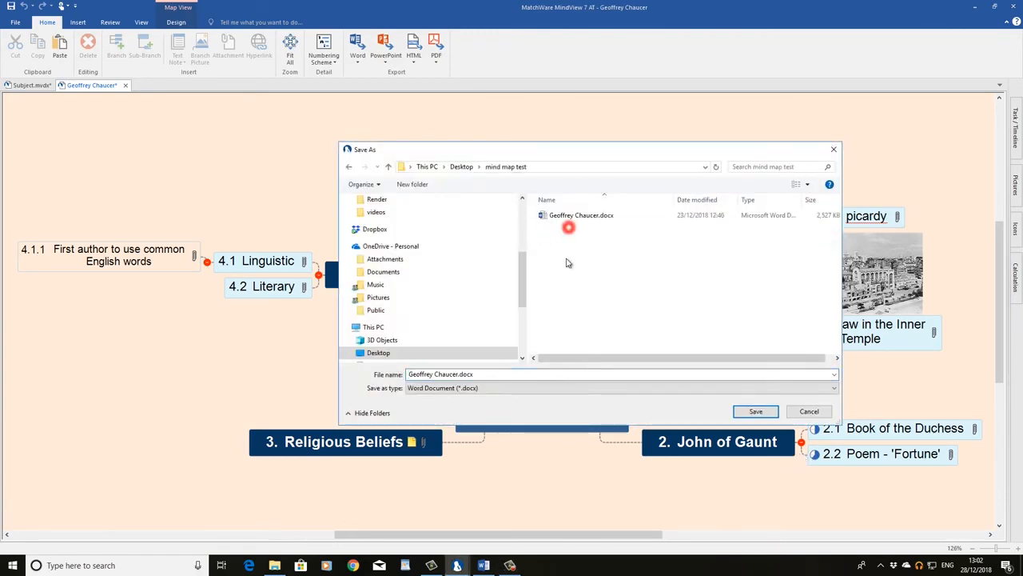
click(457, 374)
click(457, 374)
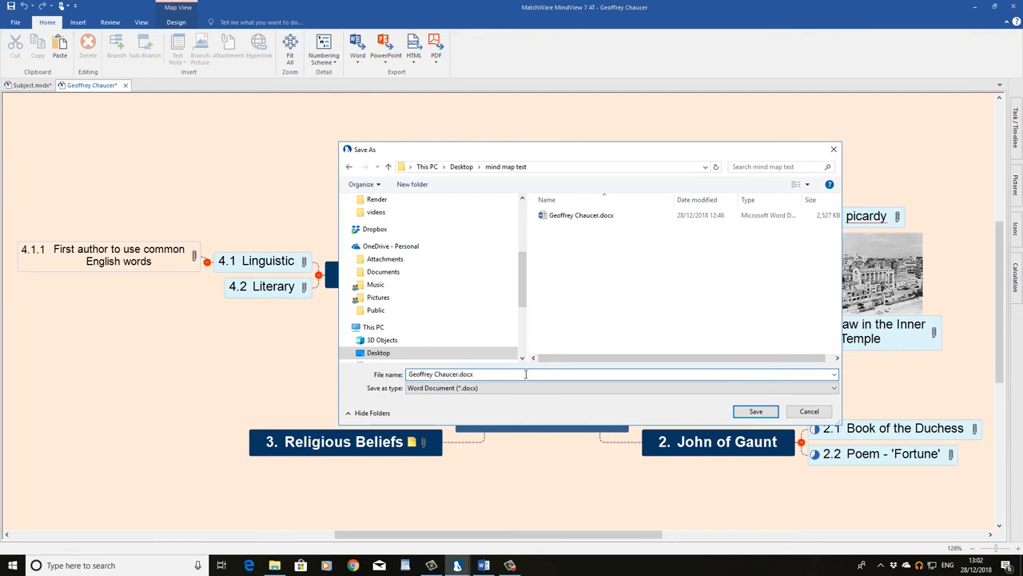
text(2)
click(761, 413)
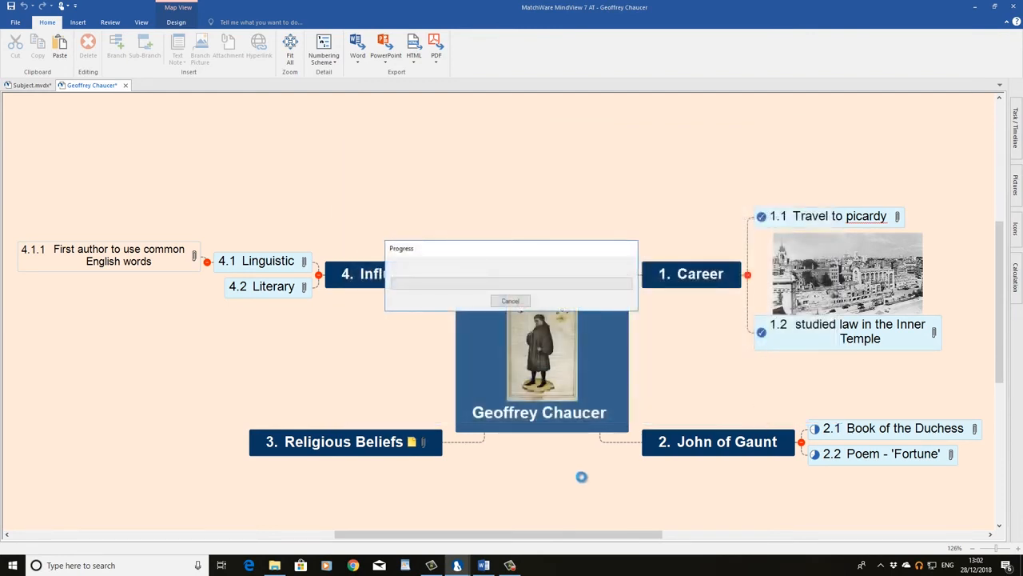
Open the folder containing the new export and open Geoffrey Chaucer2.docx in Word.
click(521, 341)
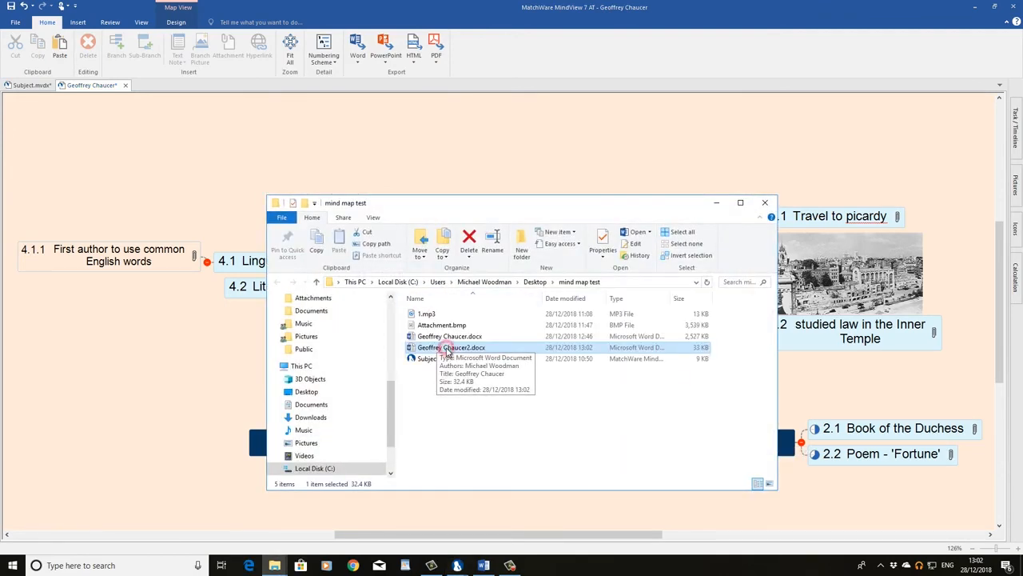
double_click(449, 350)
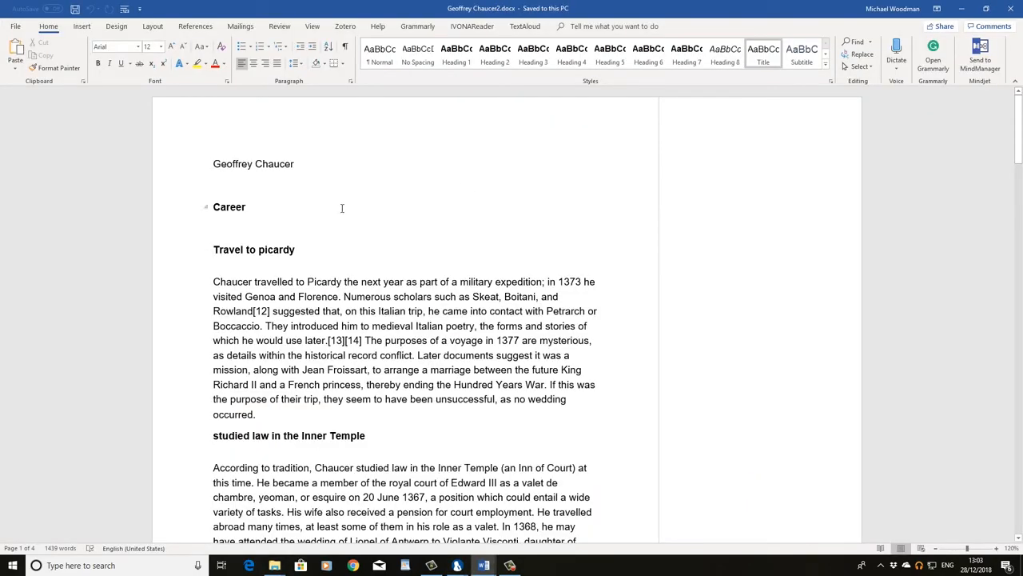
scroll(357, 244, down, 5)
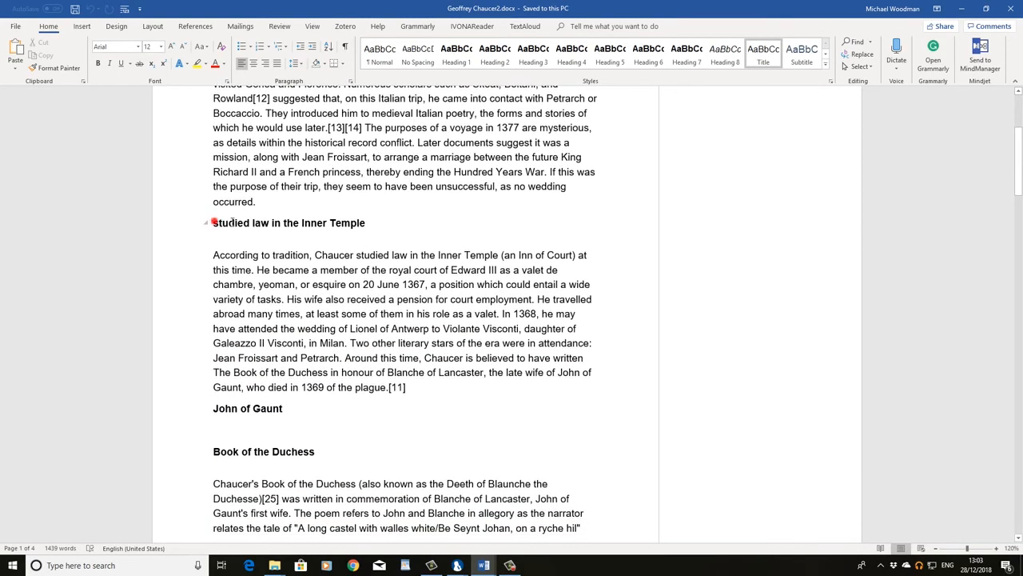
Delete the heading "studied law in the Inner Temple" so its paragraph follows the Travel to picardy text directly.
drag(212, 223, 364, 229)
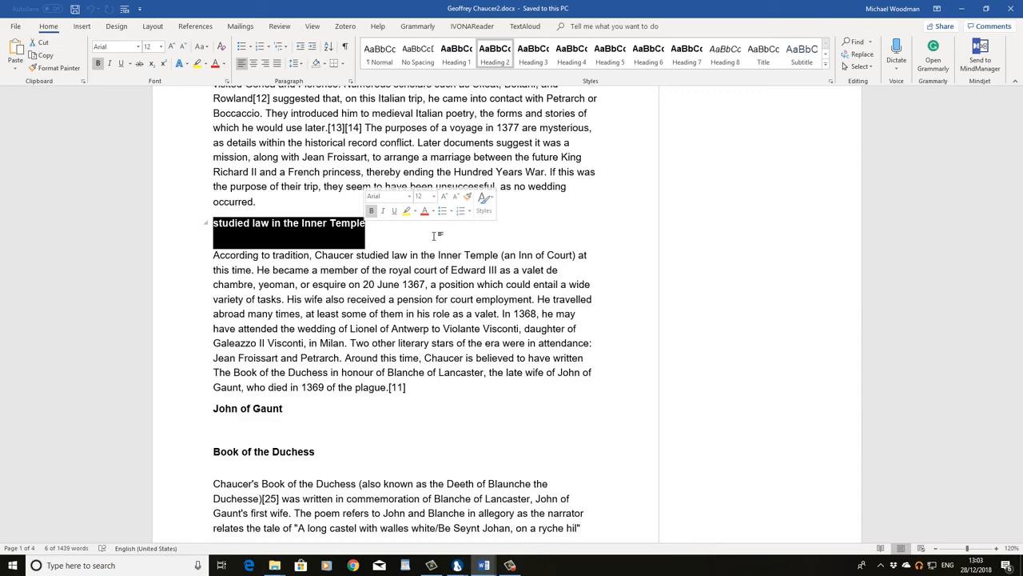
scroll(424, 256, up, 2)
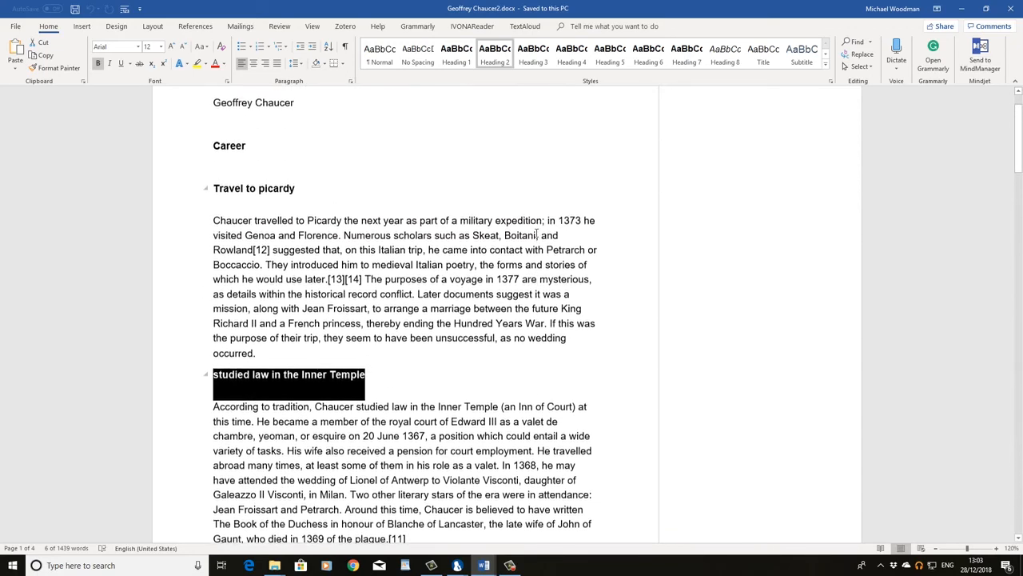
scroll(409, 280, down, 1)
drag(408, 282, 214, 290)
key(Delete)
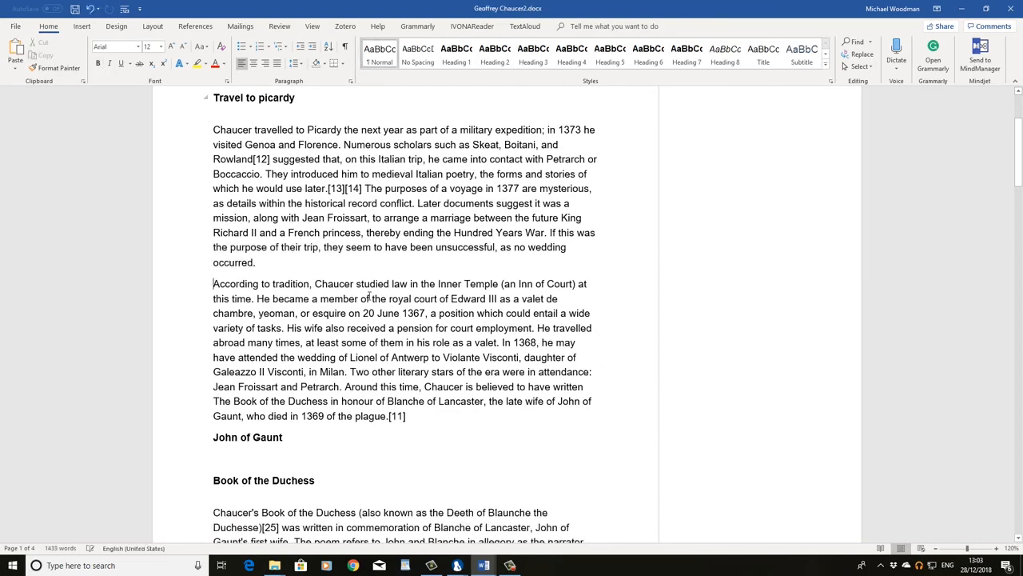
scroll(401, 286, up, 1)
scroll(401, 286, up, 1)
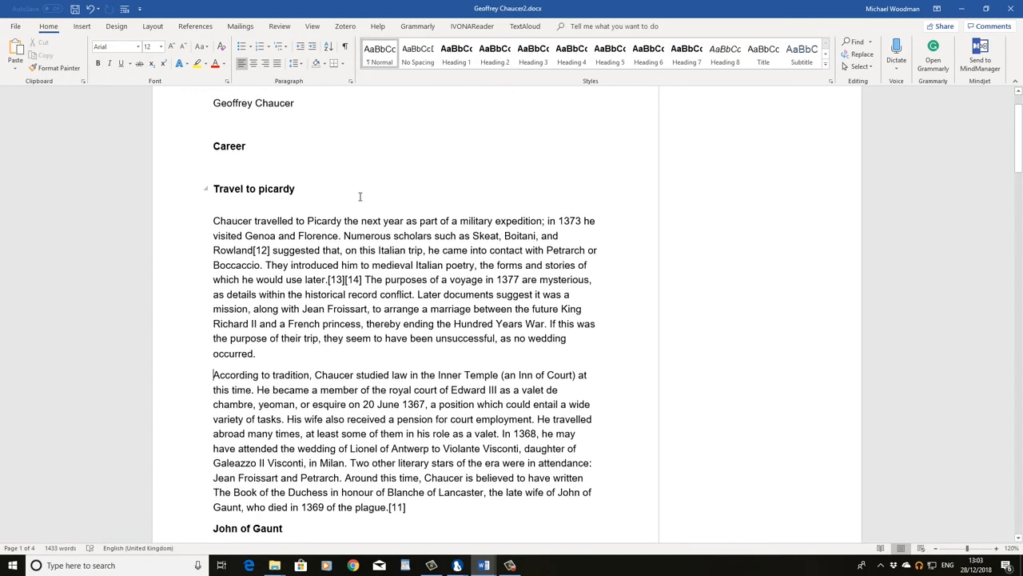
Delete the heading "Travel to picardy" so its paragraph follows the Career heading directly.
click(310, 187)
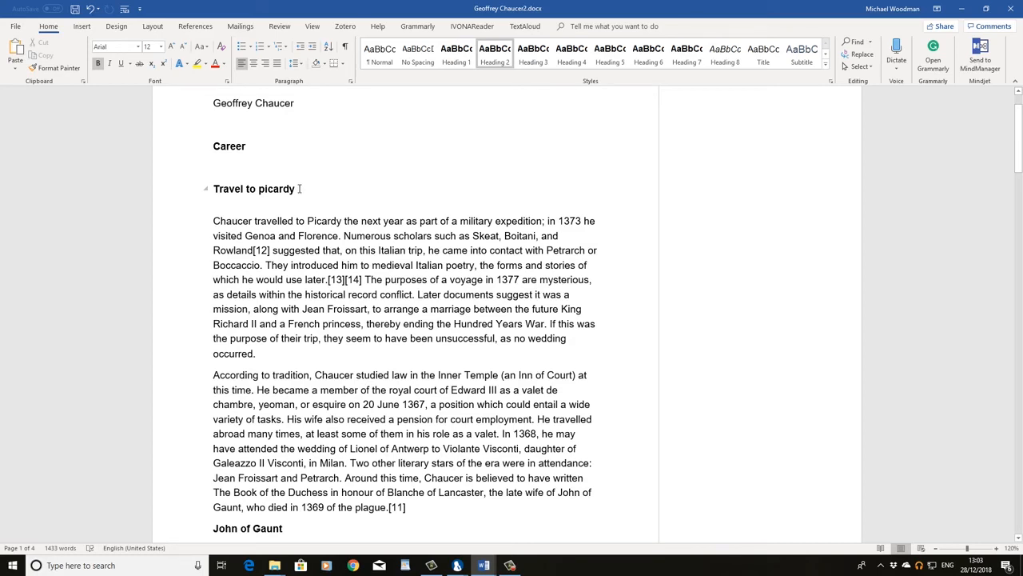
drag(299, 189, 211, 189)
key(Delete)
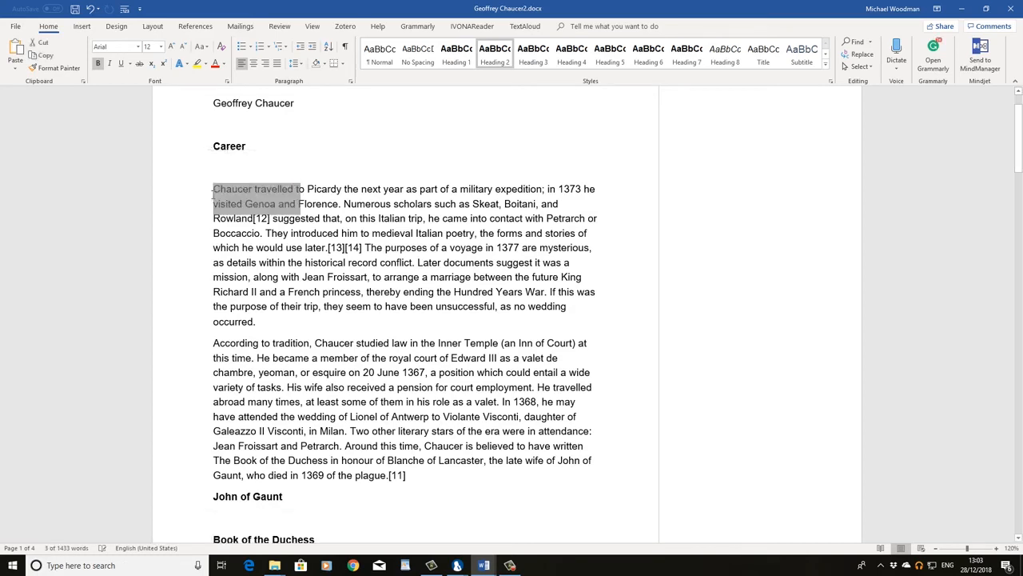
Move the passage from "According to tradition" through "variety of tasks." above the paragraph beginning "Chaucer travelled to Picardy".
scroll(376, 282, down, 1)
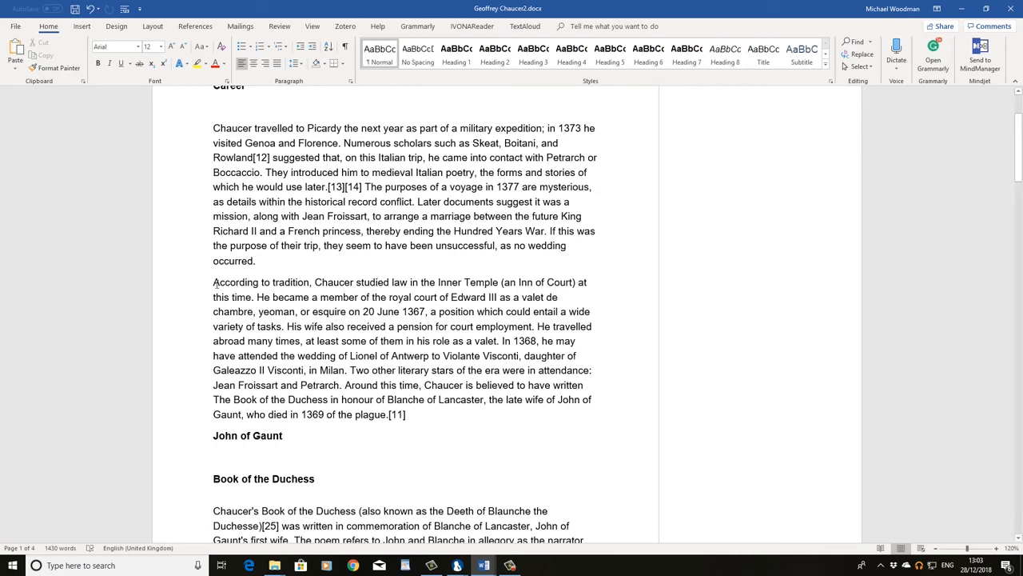
drag(214, 282, 232, 129)
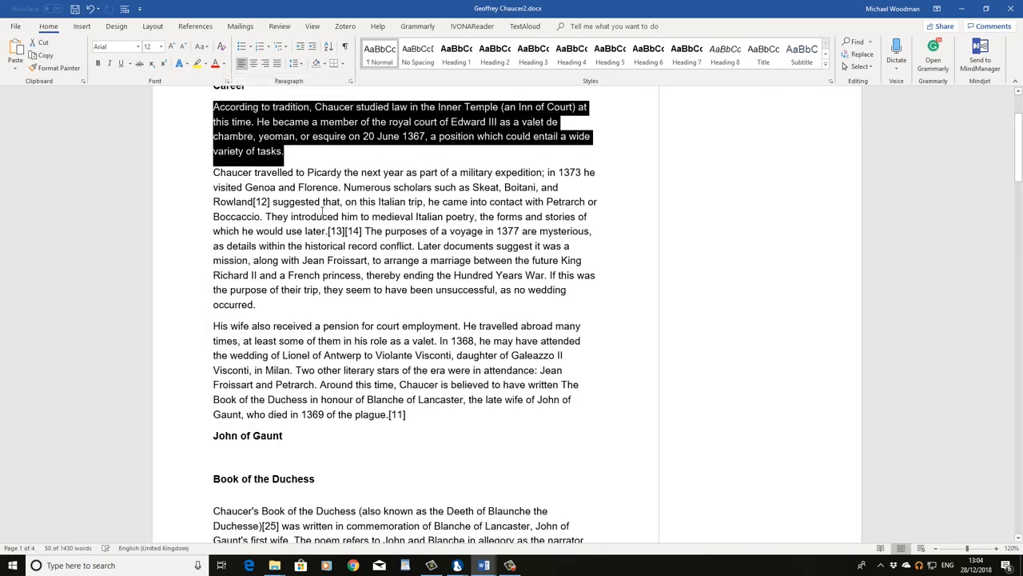
click(391, 311)
Delete the review comment about adding more references that is attached to the Religious Beliefs heading.
scroll(392, 311, down, 8)
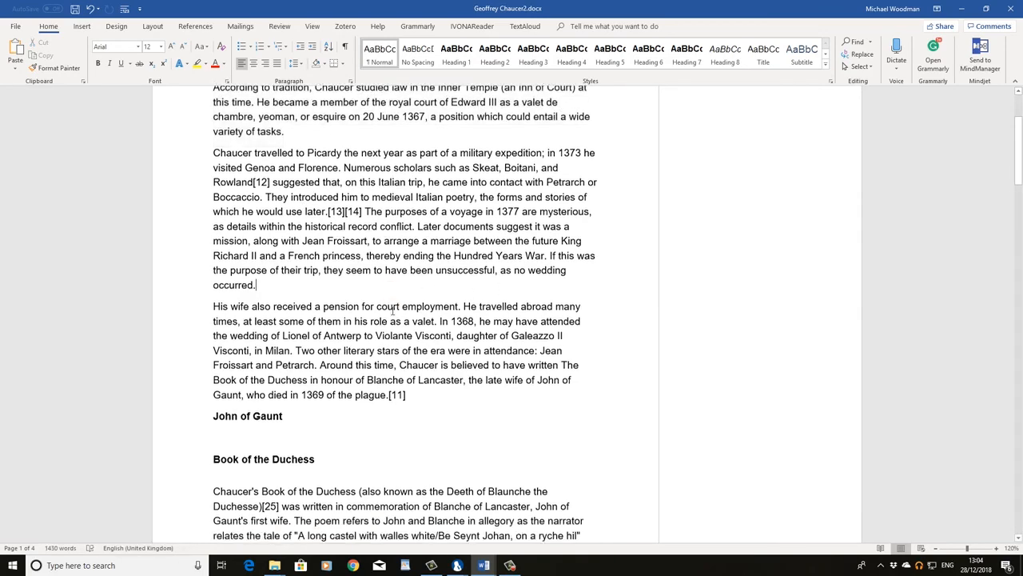
scroll(392, 310, down, 13)
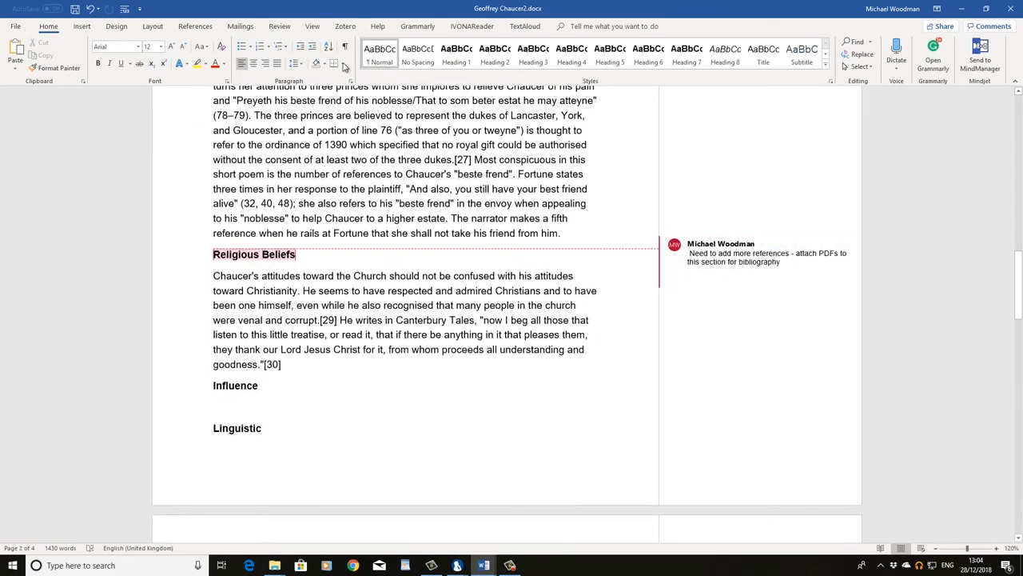
click(279, 26)
click(733, 253)
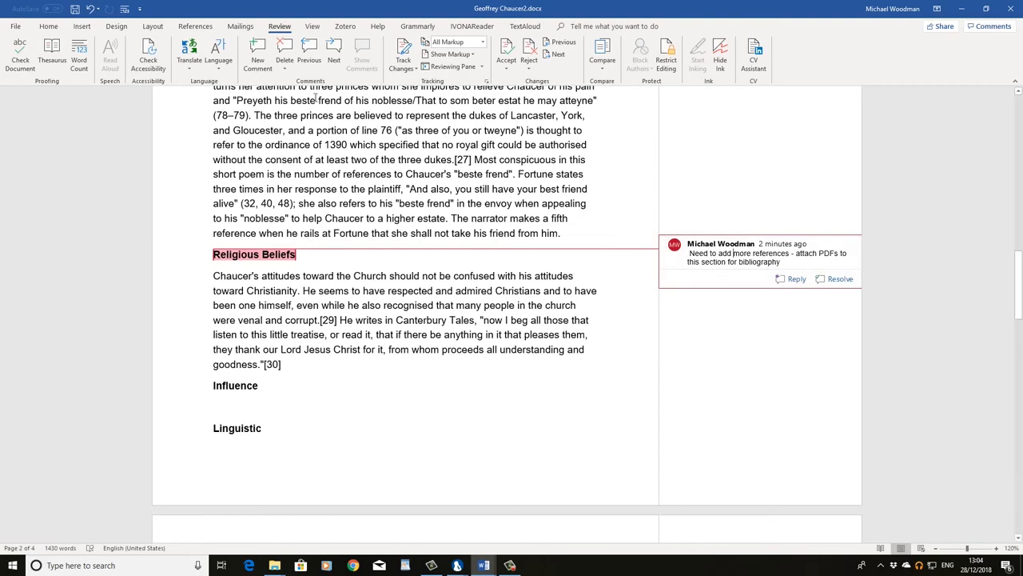
click(286, 51)
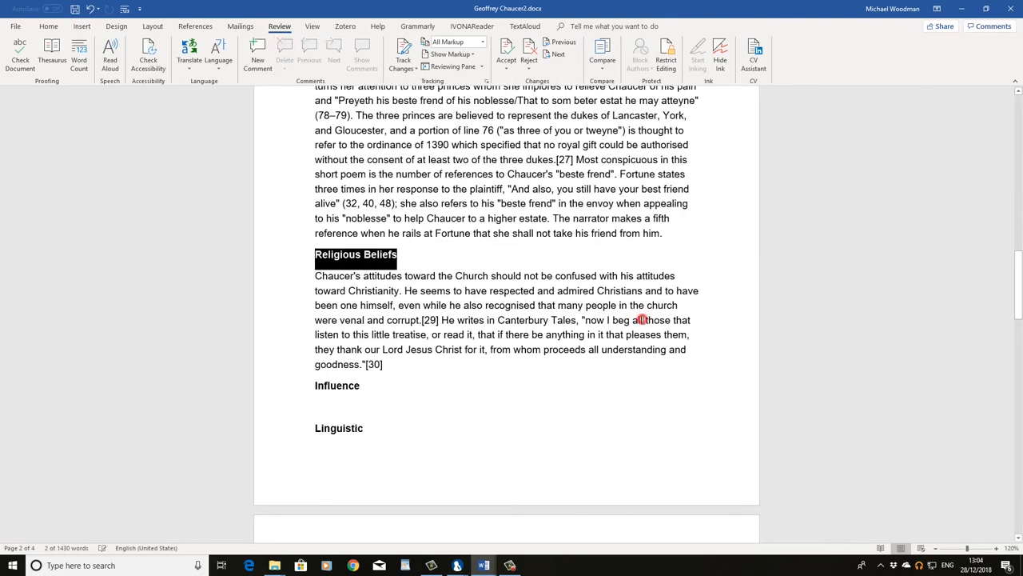
click(645, 321)
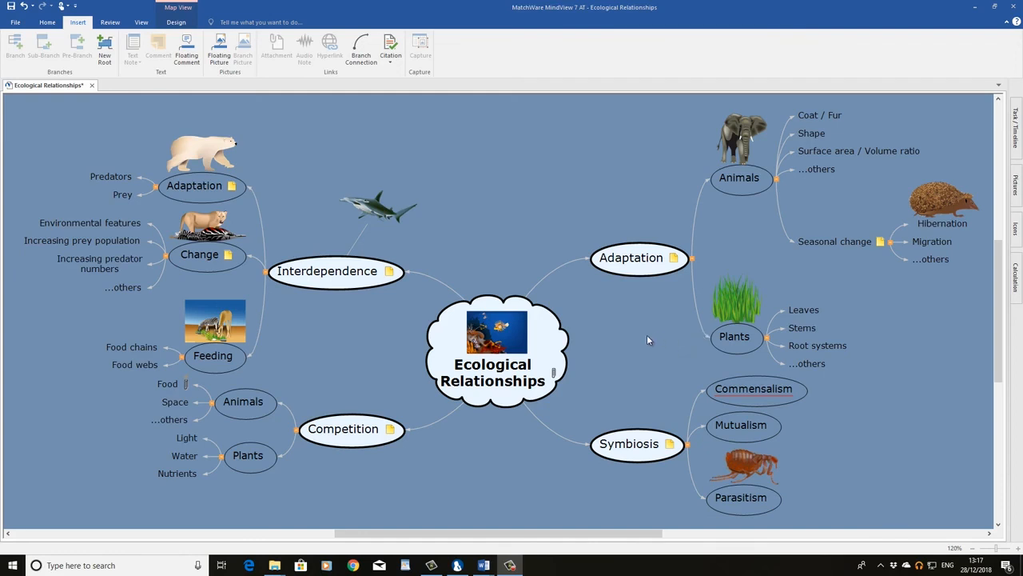
Switch to the Ecological Relationships map in MindView and collapse the Seasonal change branch under Animals in Adaptation.
click(747, 179)
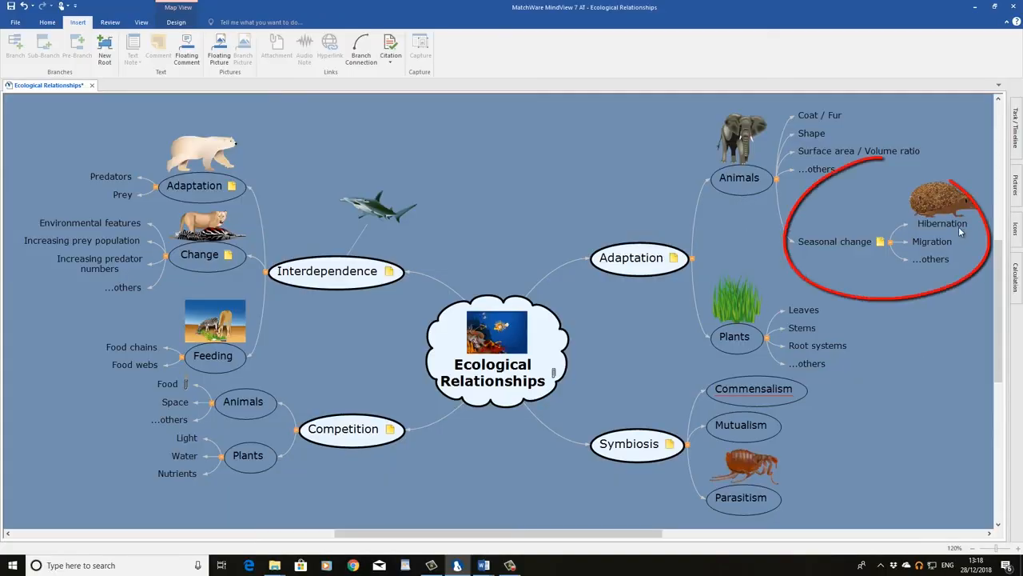
click(827, 243)
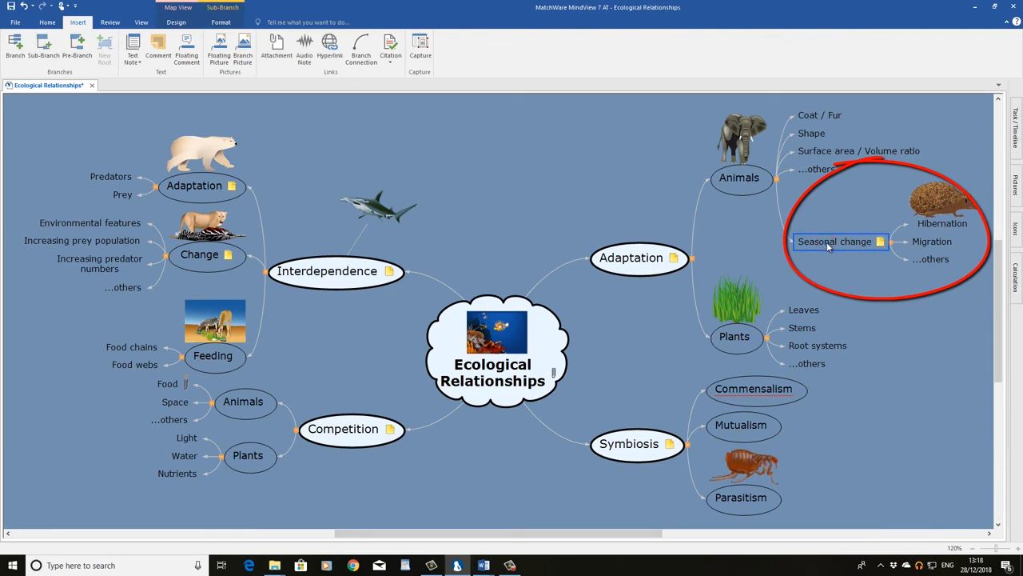
click(891, 242)
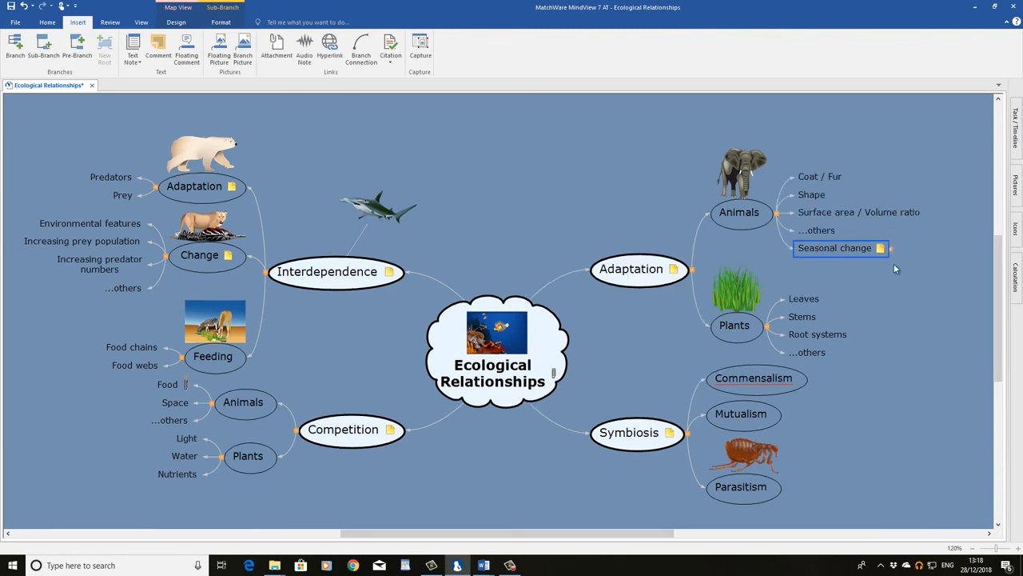